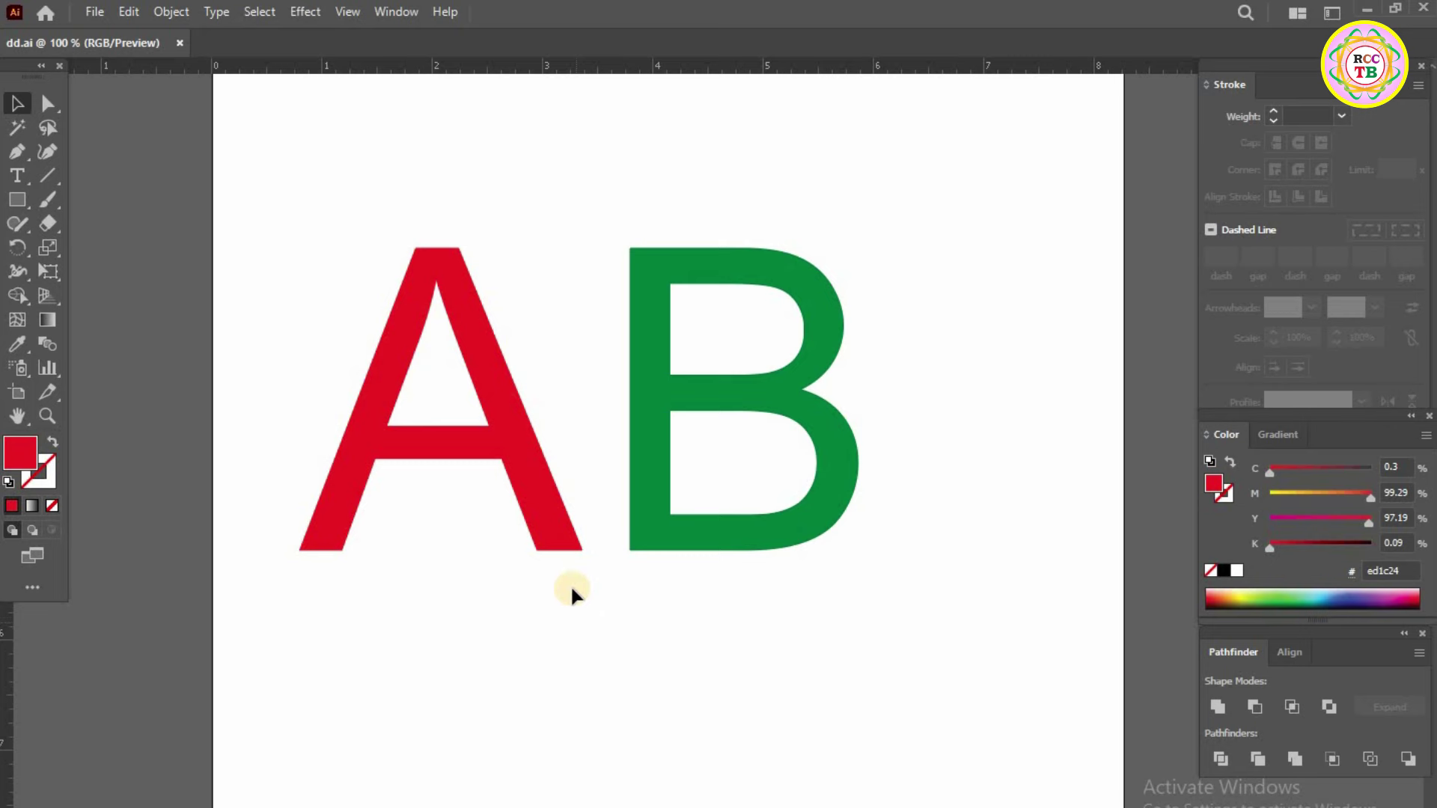
# Select the red A letter shape that sits beside the green B
pyautogui.moveTo(362, 213); pyautogui.dragTo(487, 391)
pyautogui.click(748, 361)
pyautogui.click(770, 397)
pyautogui.moveTo(331, 166)
pyautogui.mouseDown()
pyautogui.moveTo(505, 309)
pyautogui.moveTo(479, 335)
pyautogui.mouseUp()
pyautogui.click(323, 224)
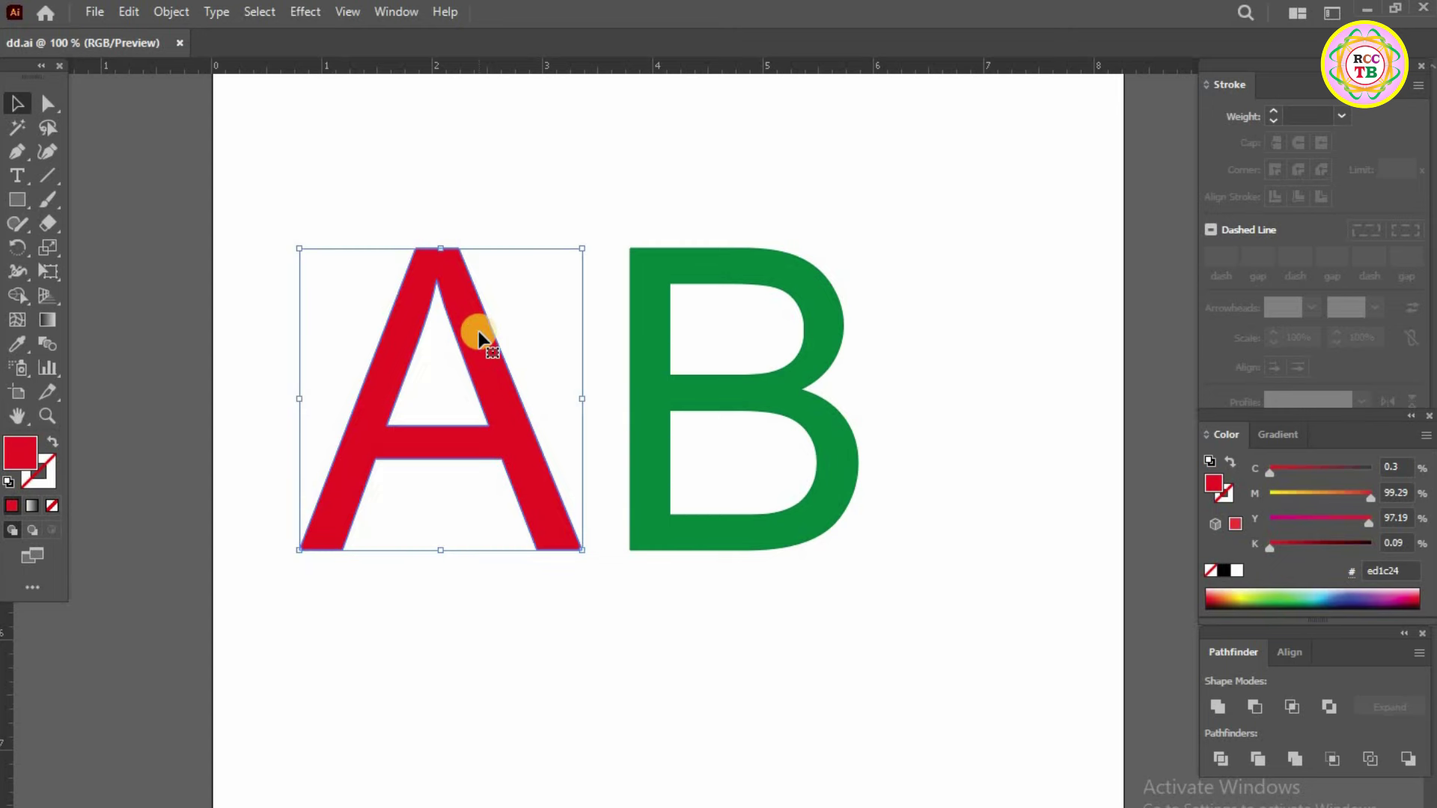
pyautogui.click(405, 188)
pyautogui.click(744, 324)
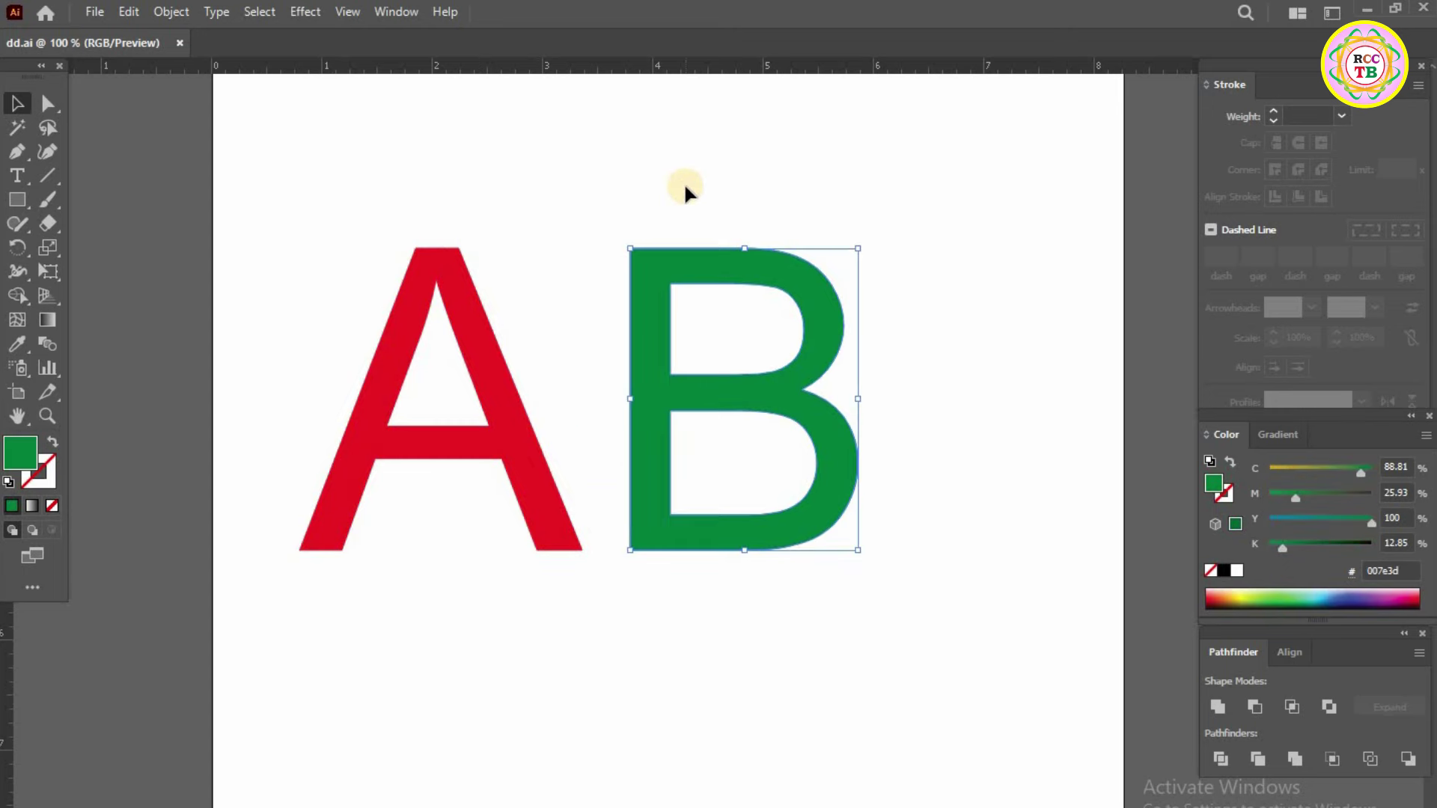
pyautogui.click(484, 187)
pyautogui.click(497, 352)
pyautogui.click(763, 318)
pyautogui.click(795, 292)
pyautogui.click(636, 277)
pyautogui.moveTo(353, 199); pyautogui.dragTo(523, 360)
pyautogui.moveTo(689, 165); pyautogui.dragTo(861, 352)
pyautogui.click(899, 448)
pyautogui.click(491, 470)
pyautogui.moveTo(646, 645); pyautogui.dragTo(918, 364)
pyautogui.click(662, 238)
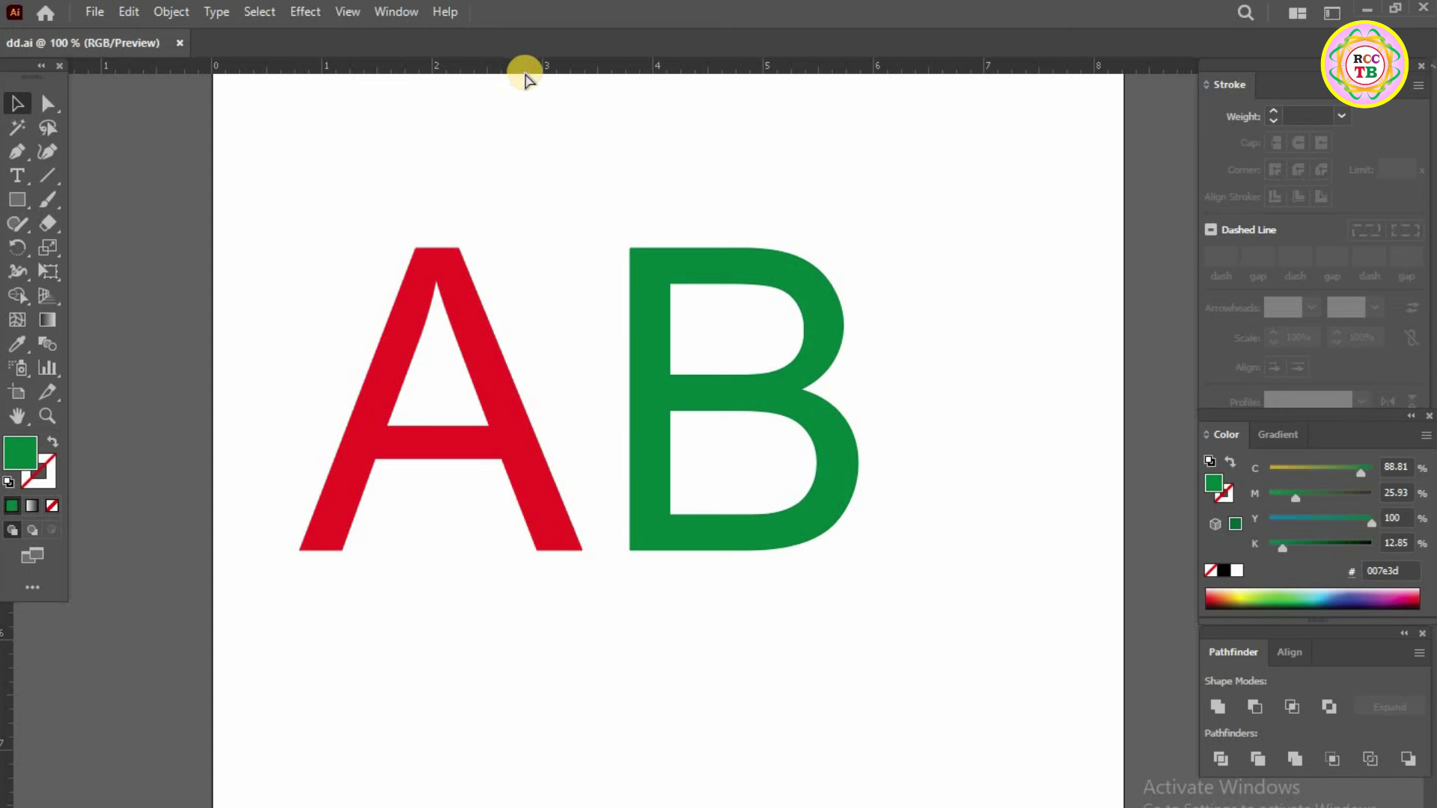
pyautogui.hotkey('ctrl', 'r')
pyautogui.hotkey('ctrl', 'r')
pyautogui.hotkey('ctrl', 'r')
pyautogui.hotkey('ctrl', 'r')
pyautogui.hotkey('ctrl', 'r')
pyautogui.hotkey('ctrl', 'r')
# Place two horizontal guides across both letters, the lower one at the top of the A's crossbar
pyautogui.moveTo(481, 68); pyautogui.dragTo(490, 168)
pyautogui.moveTo(494, 237); pyautogui.dragTo(501, 419)
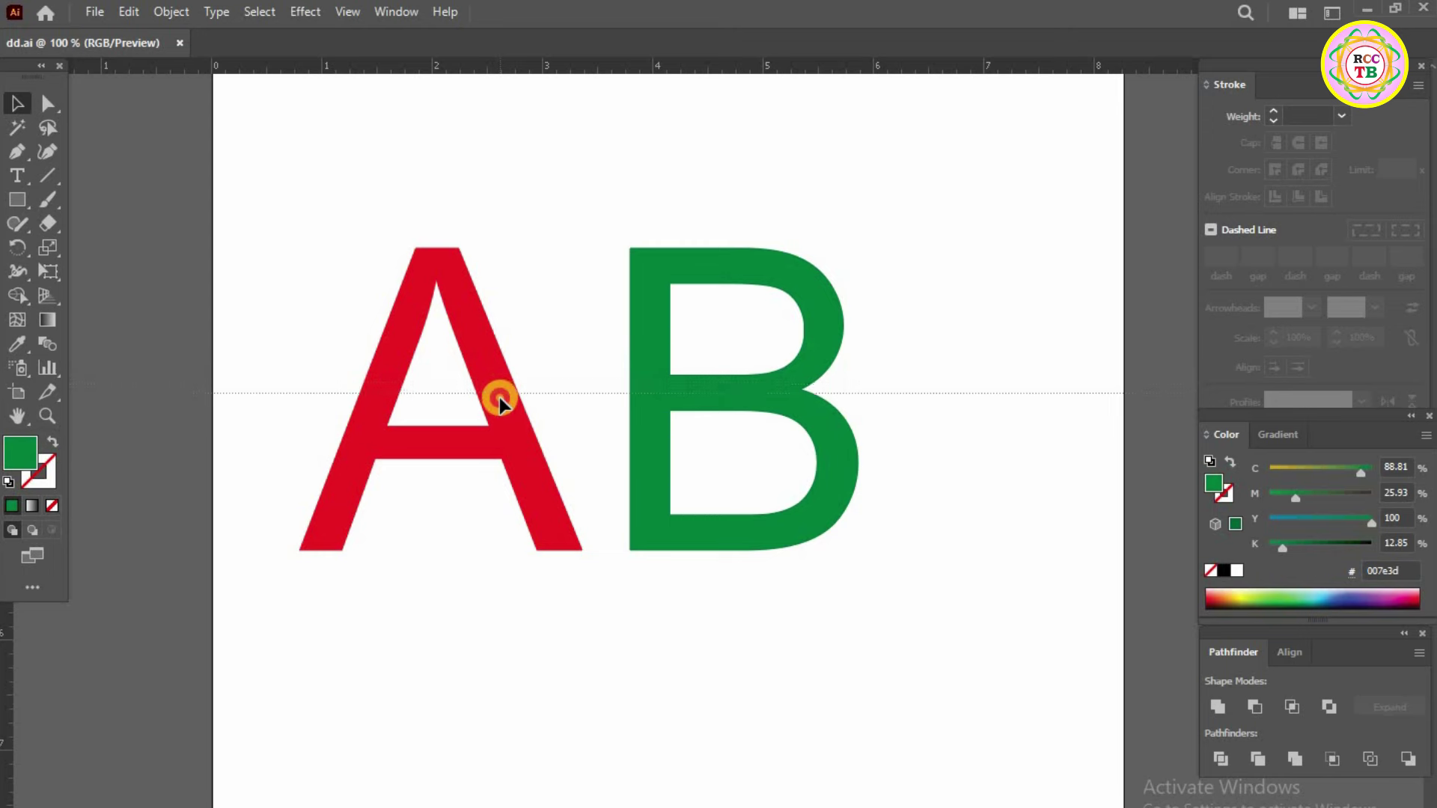
pyautogui.moveTo(501, 421); pyautogui.dragTo(502, 429)
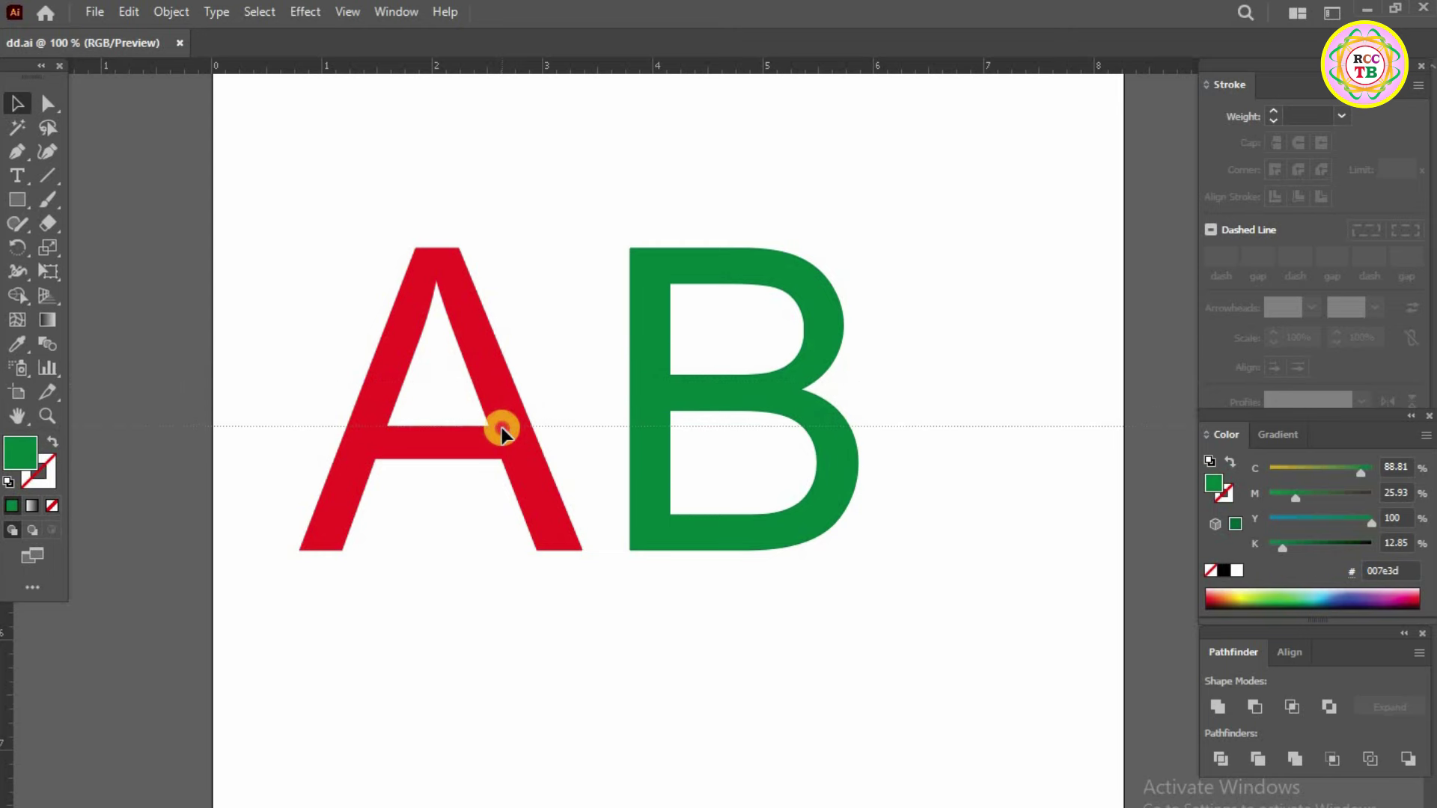
pyautogui.moveTo(502, 430); pyautogui.dragTo(503, 430)
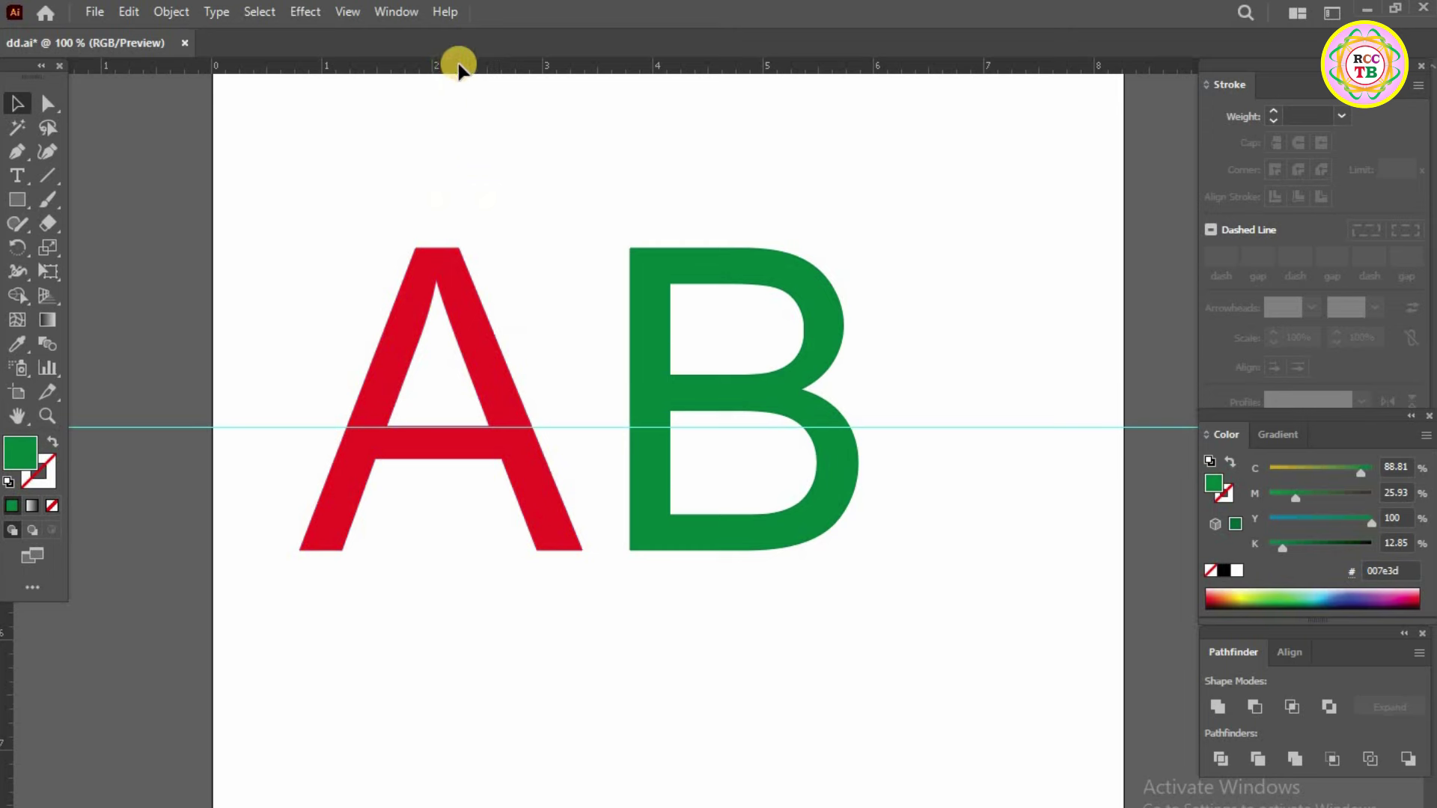
pyautogui.moveTo(460, 75); pyautogui.dragTo(470, 362)
pyautogui.moveTo(470, 362); pyautogui.dragTo(475, 361)
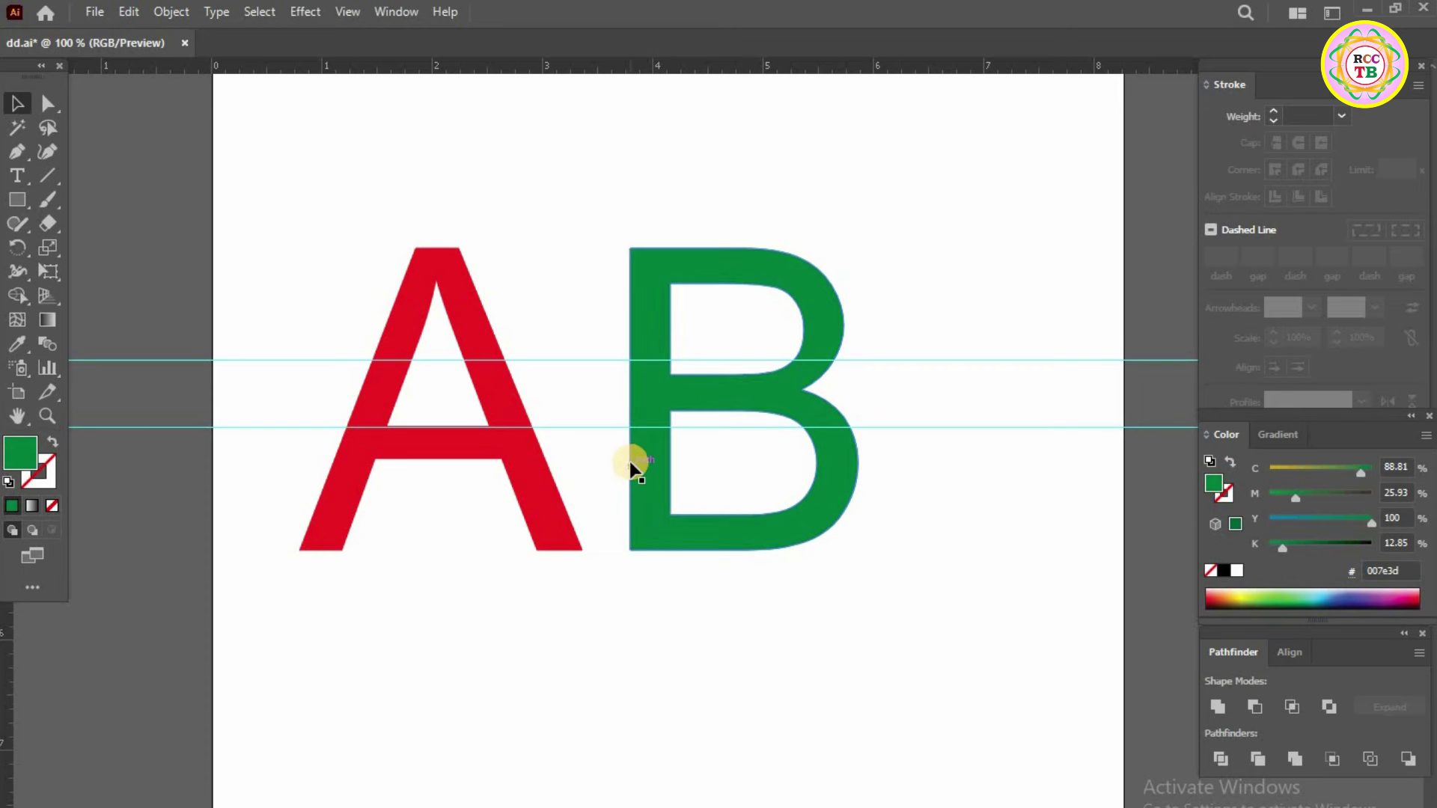
# Draw a blue rectangle over the green B's vertical stem, reaching slightly above the letter
pyautogui.click(18, 102)
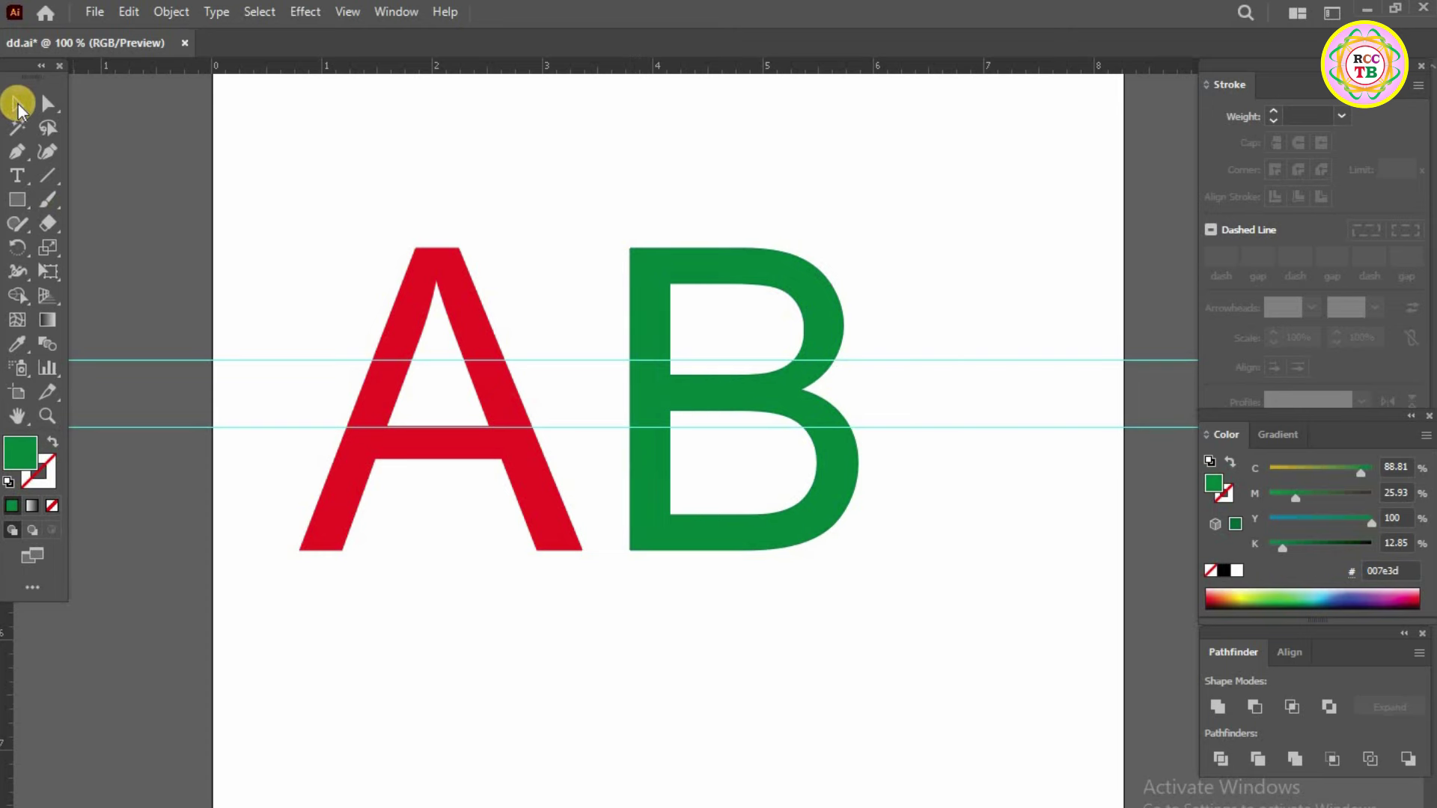
pyautogui.click(17, 206)
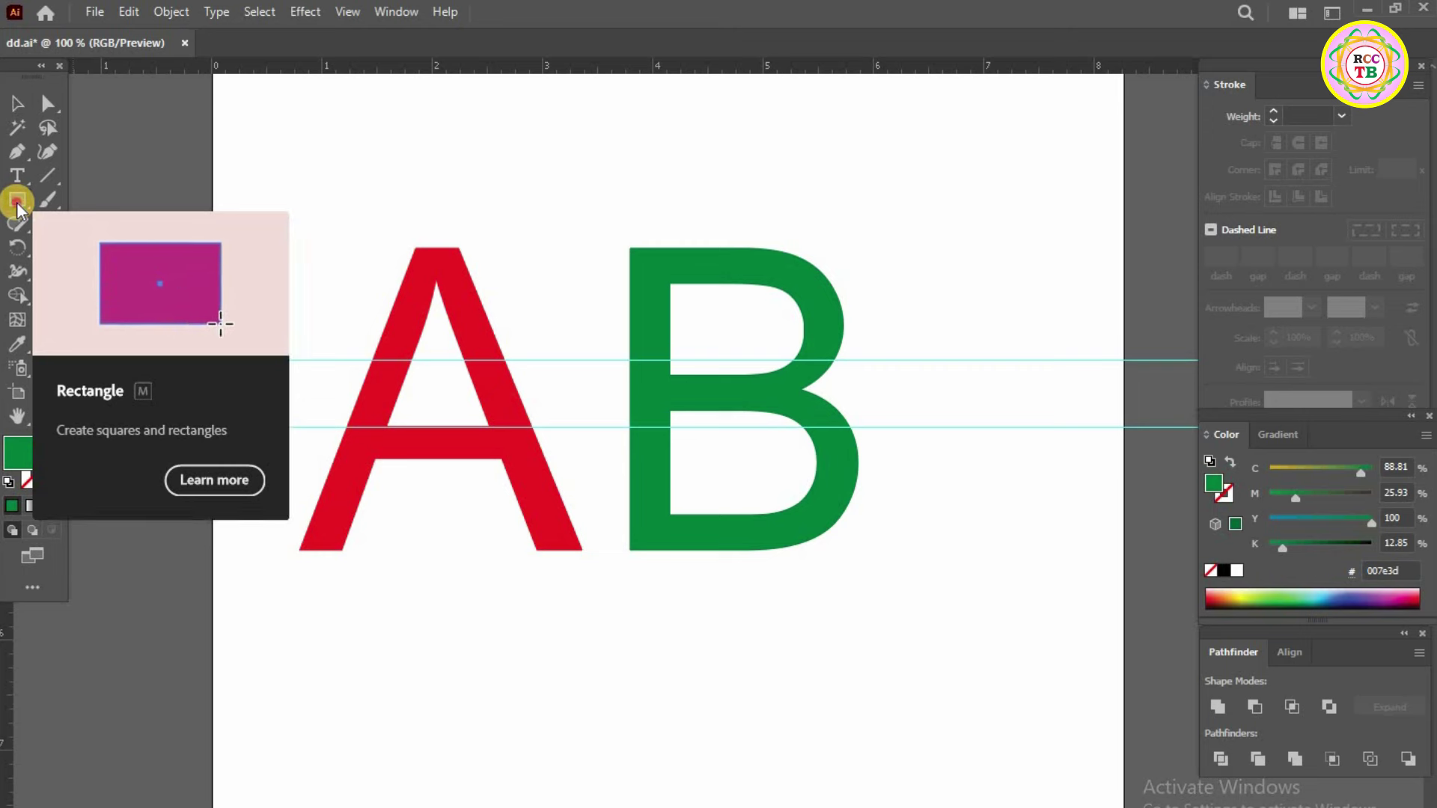
pyautogui.click(627, 244)
pyautogui.moveTo(627, 244); pyautogui.dragTo(669, 559)
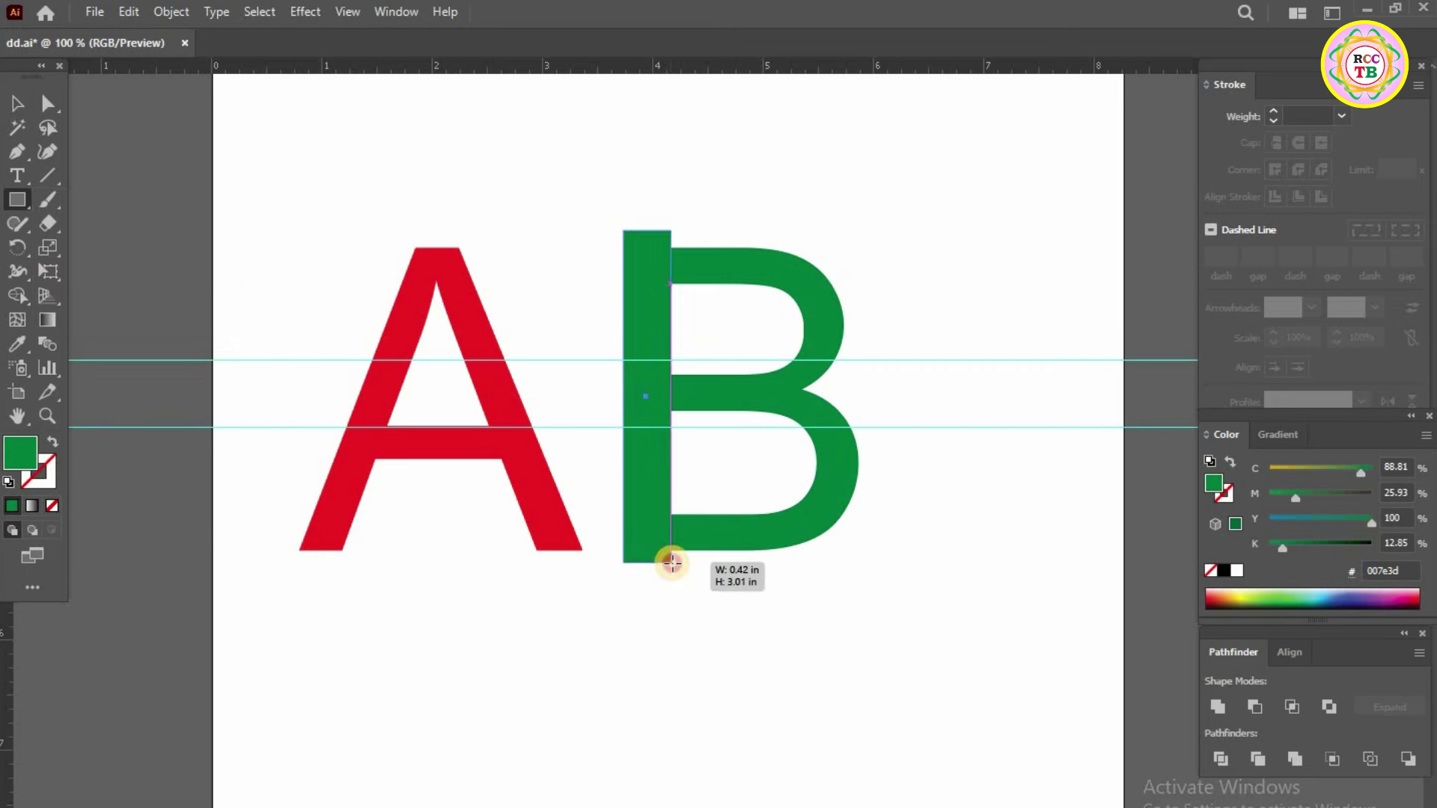
pyautogui.moveTo(668, 560); pyautogui.dragTo(675, 564)
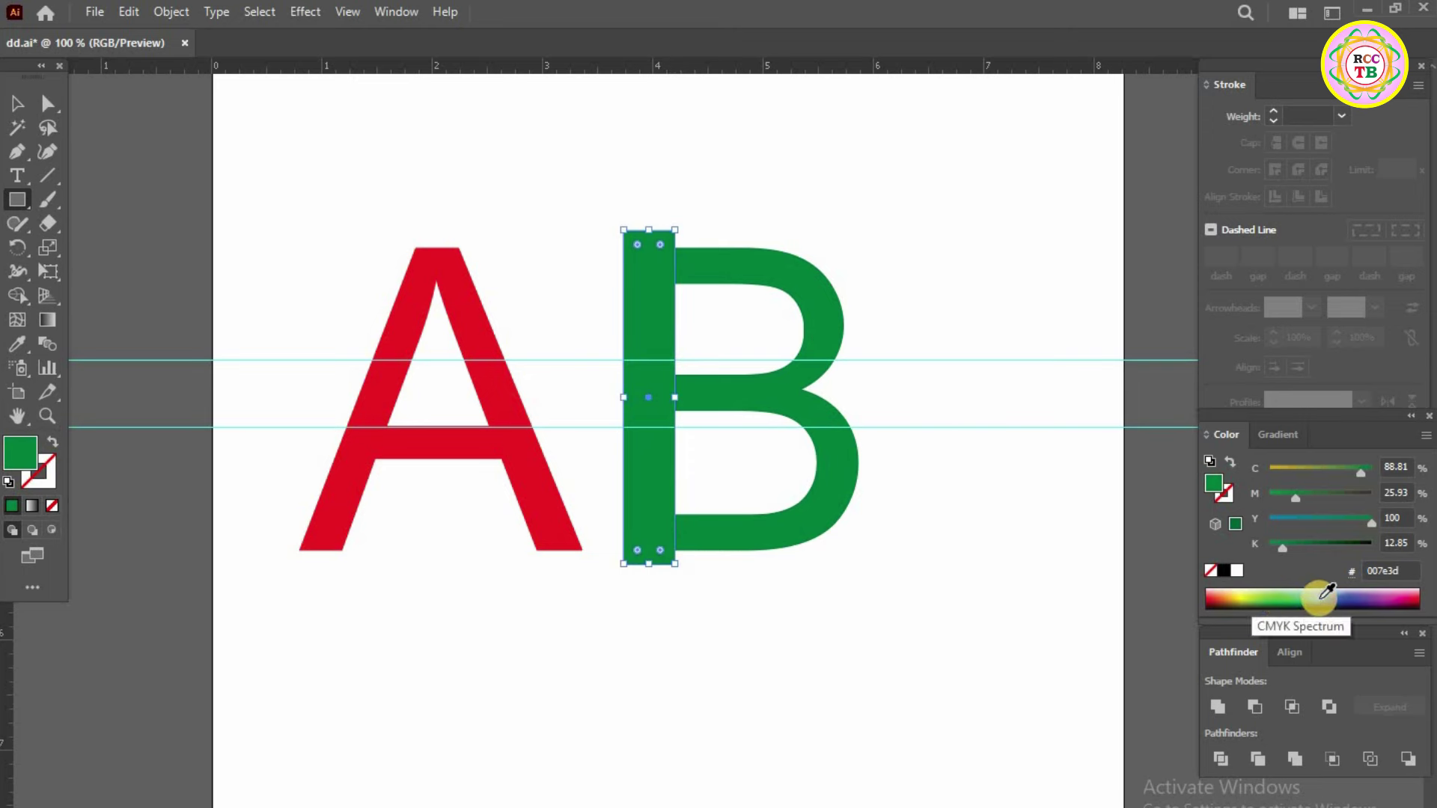
pyautogui.click(1321, 598)
# Marquee-select the blue bar and the green B together
pyautogui.click(16, 103)
pyautogui.click(792, 288)
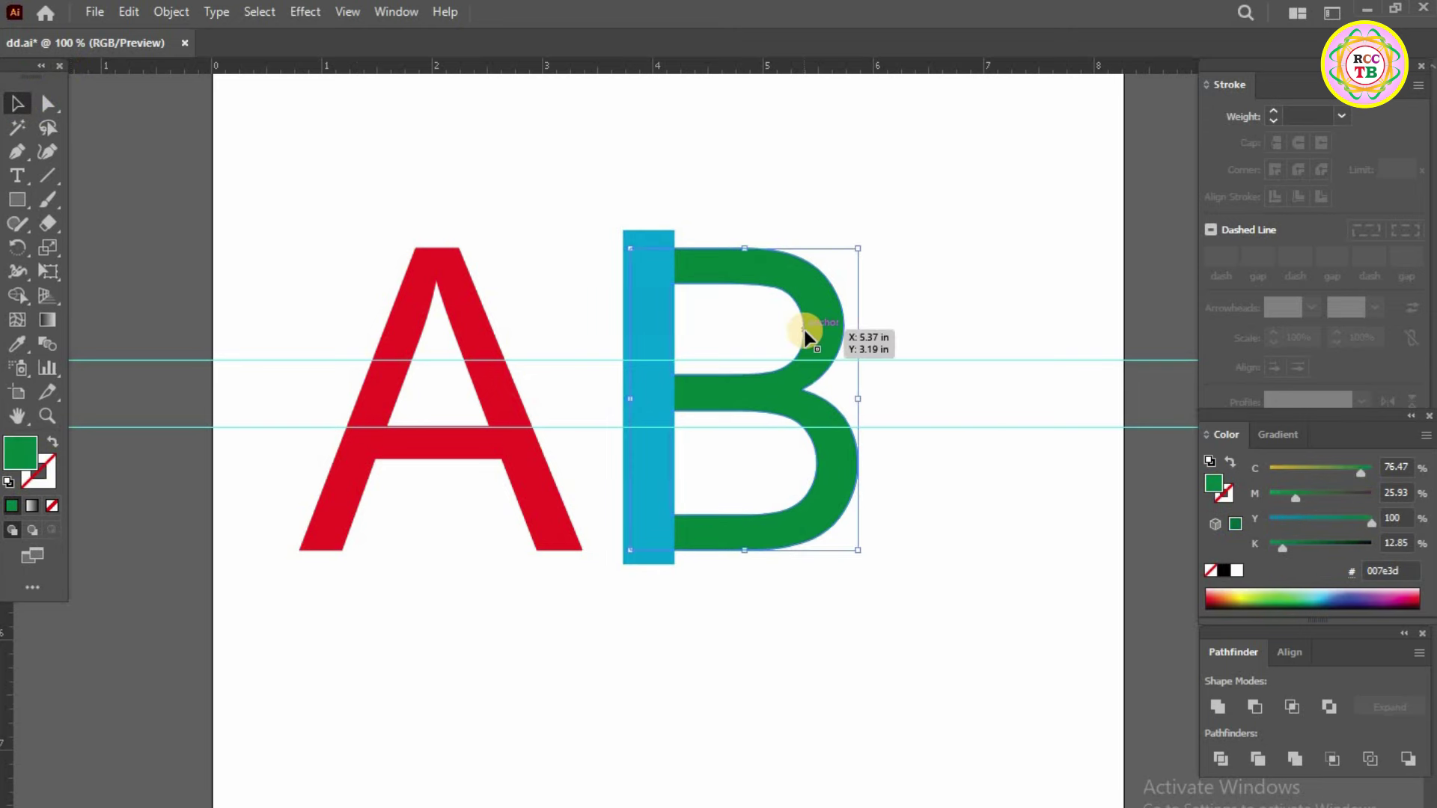
pyautogui.click(623, 199)
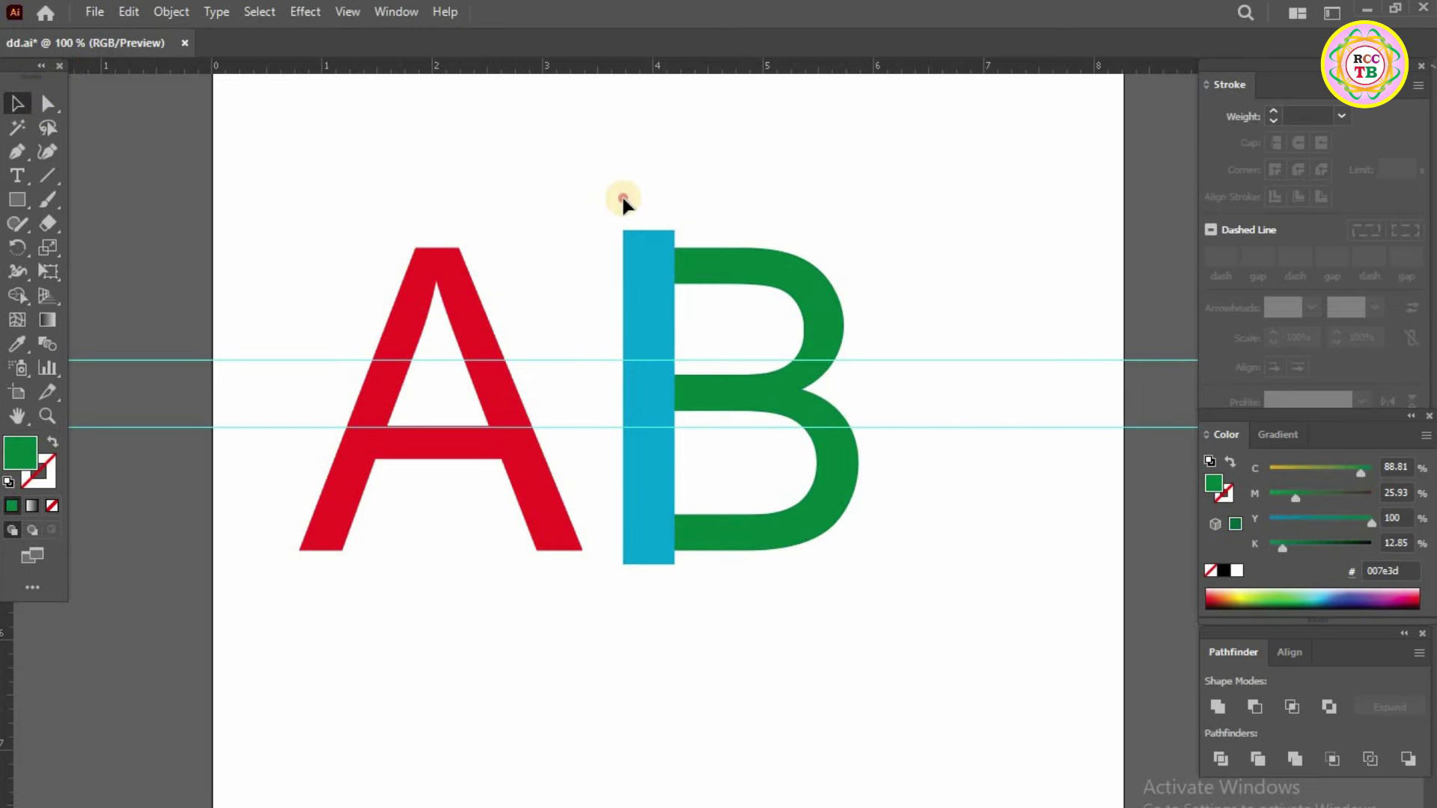
pyautogui.click(657, 232)
pyautogui.click(711, 171)
pyautogui.moveTo(607, 193); pyautogui.dragTo(696, 333)
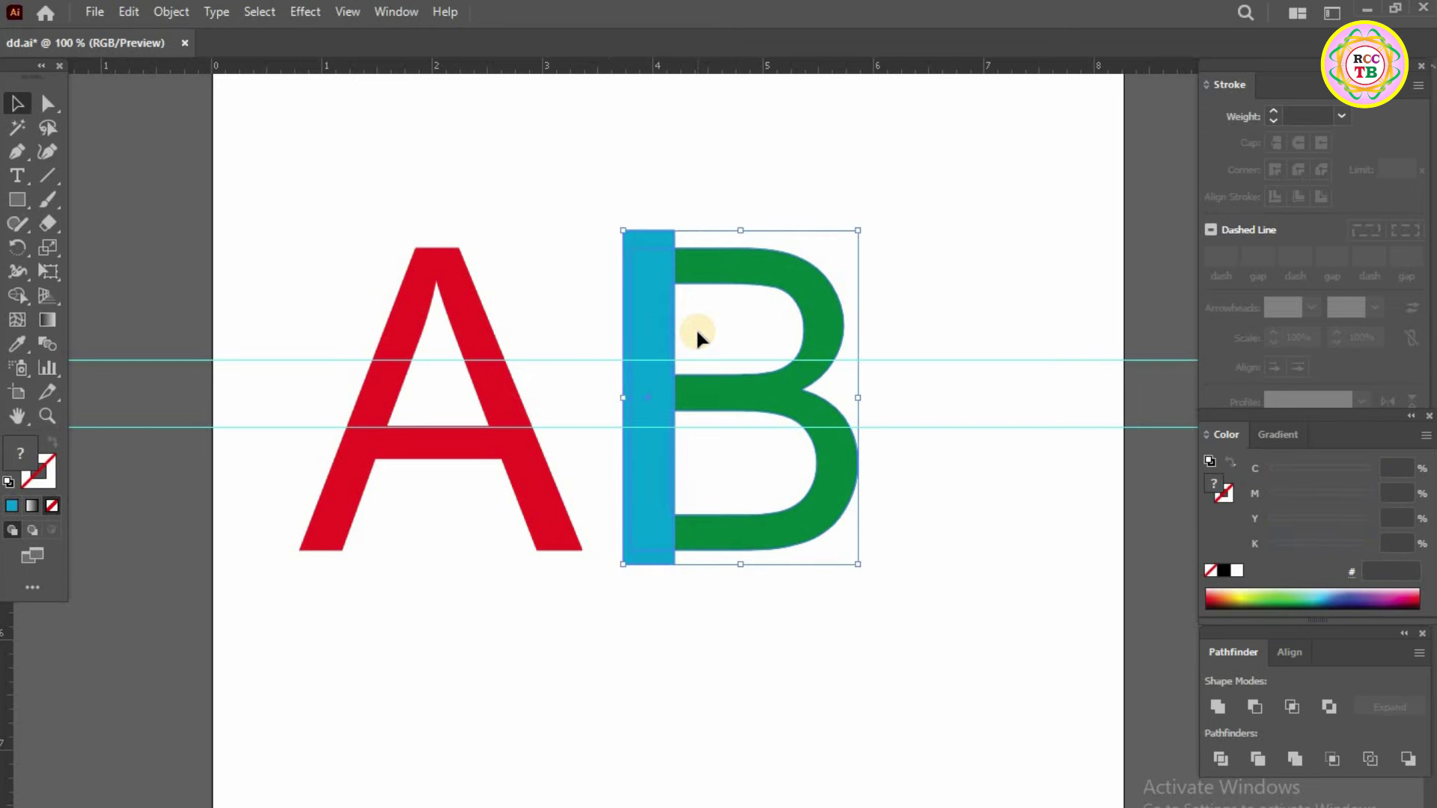
# Alt-erase the blue bar and the B's upper and lower counters with the Shape Builder
pyautogui.click(24, 99)
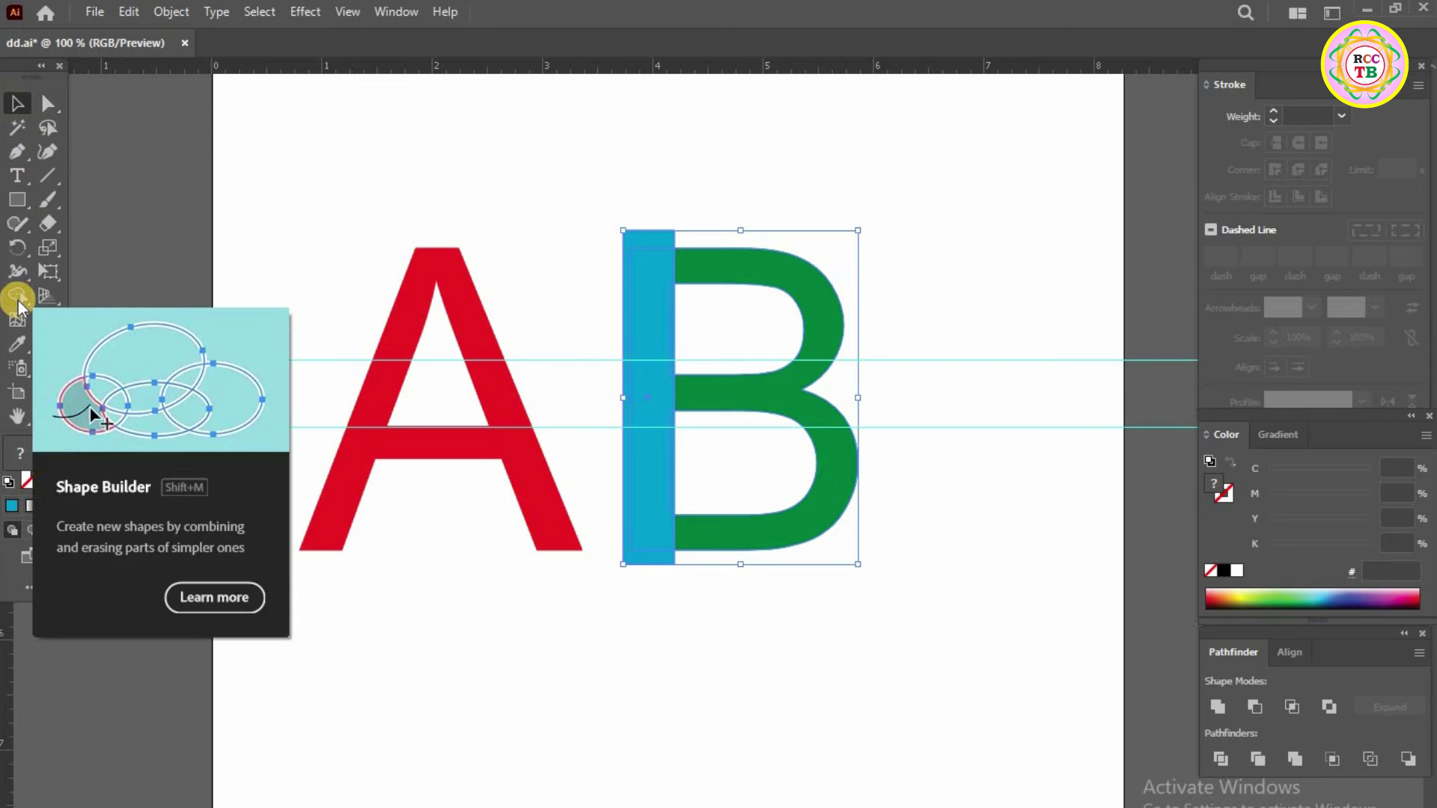
pyautogui.click(18, 297)
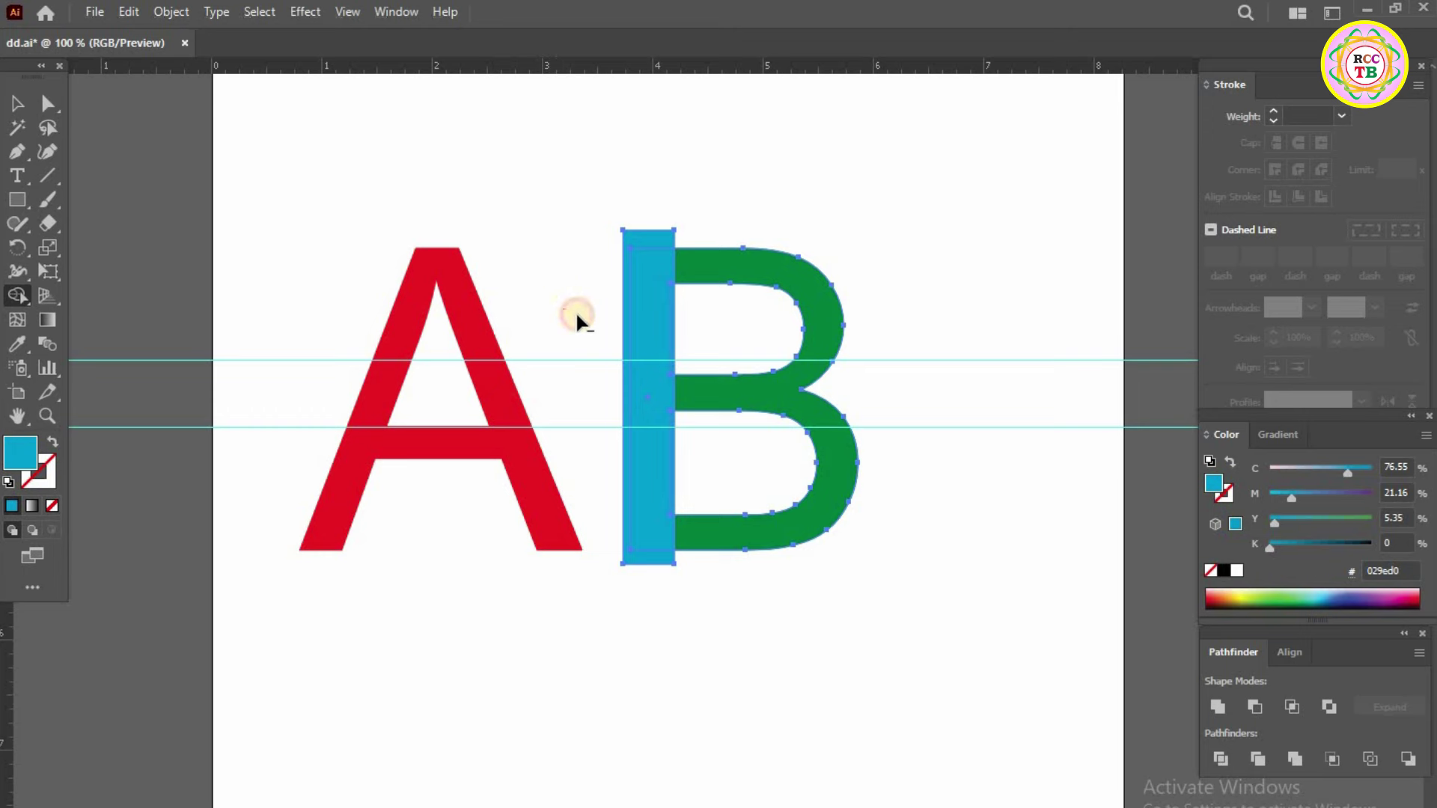
pyautogui.moveTo(636, 320); pyautogui.dragTo(685, 321)
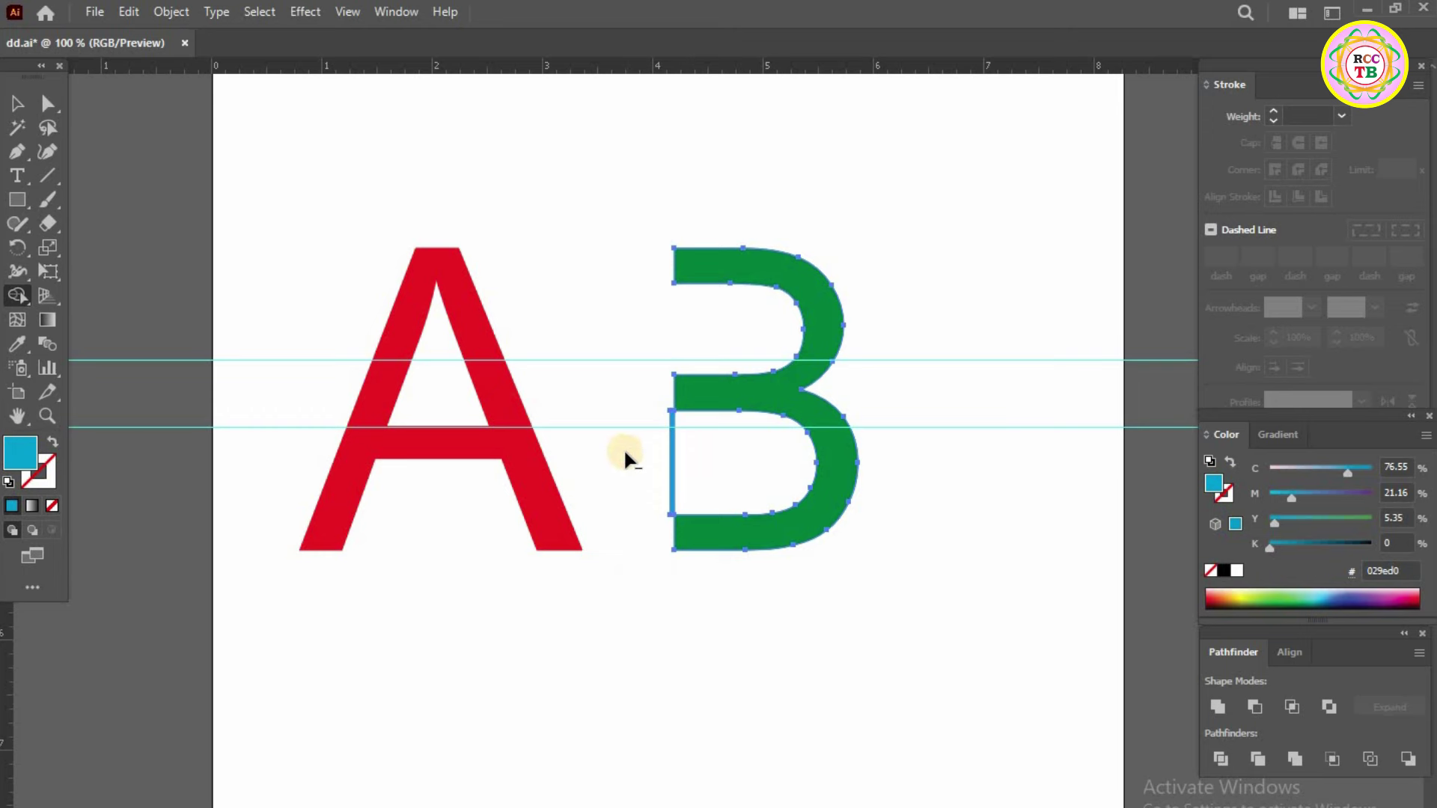
pyautogui.moveTo(620, 446); pyautogui.dragTo(699, 452)
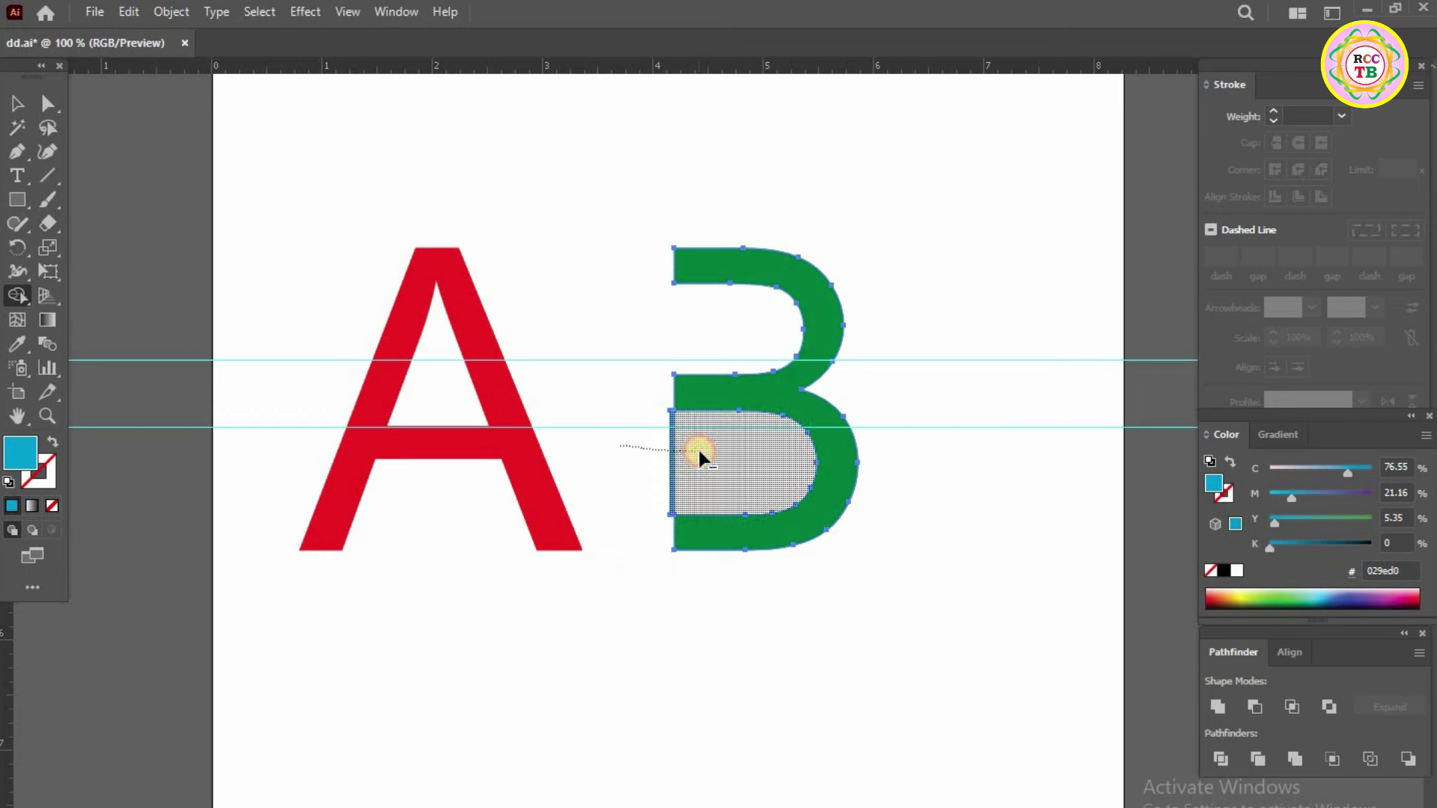
pyautogui.moveTo(699, 451); pyautogui.dragTo(699, 452)
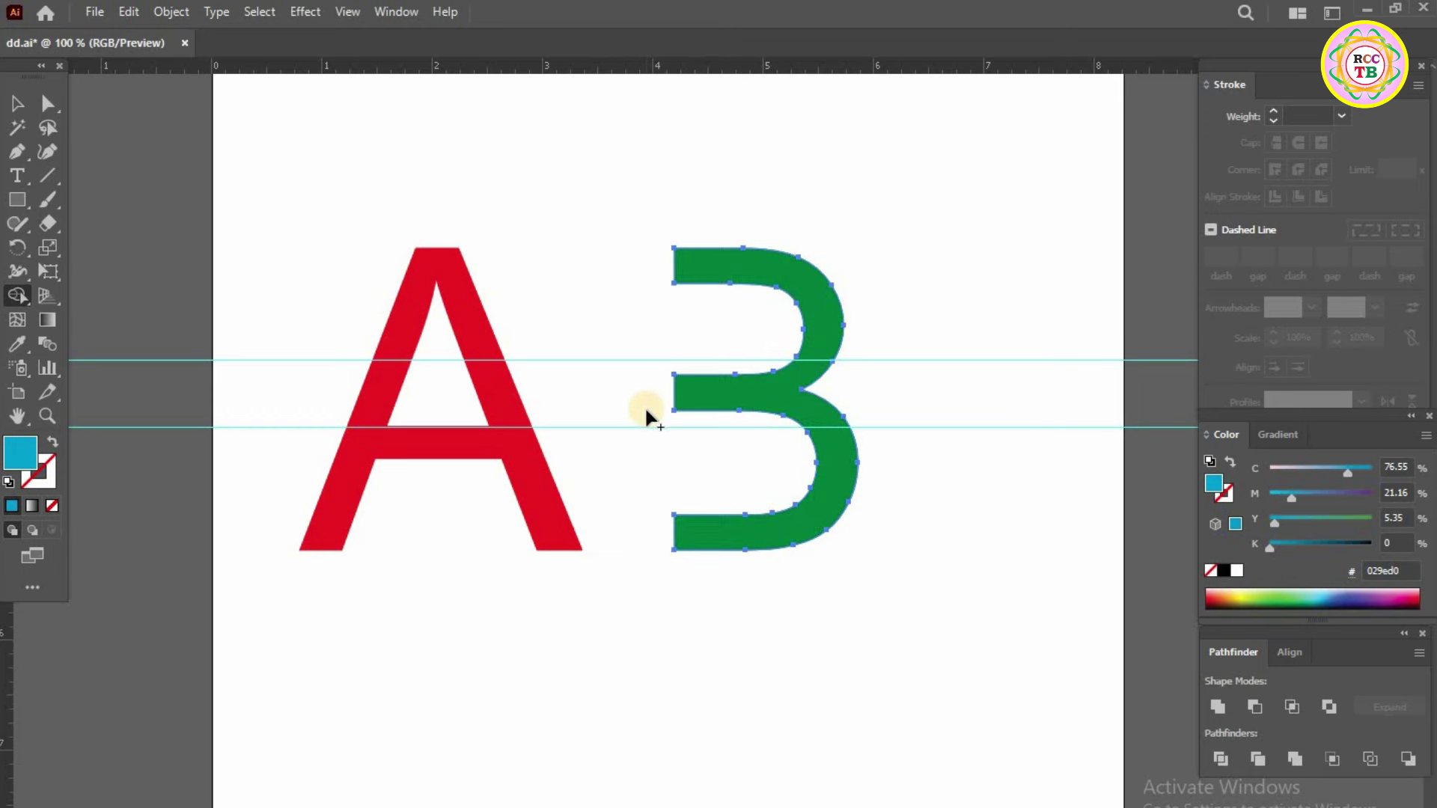
pyautogui.click(16, 103)
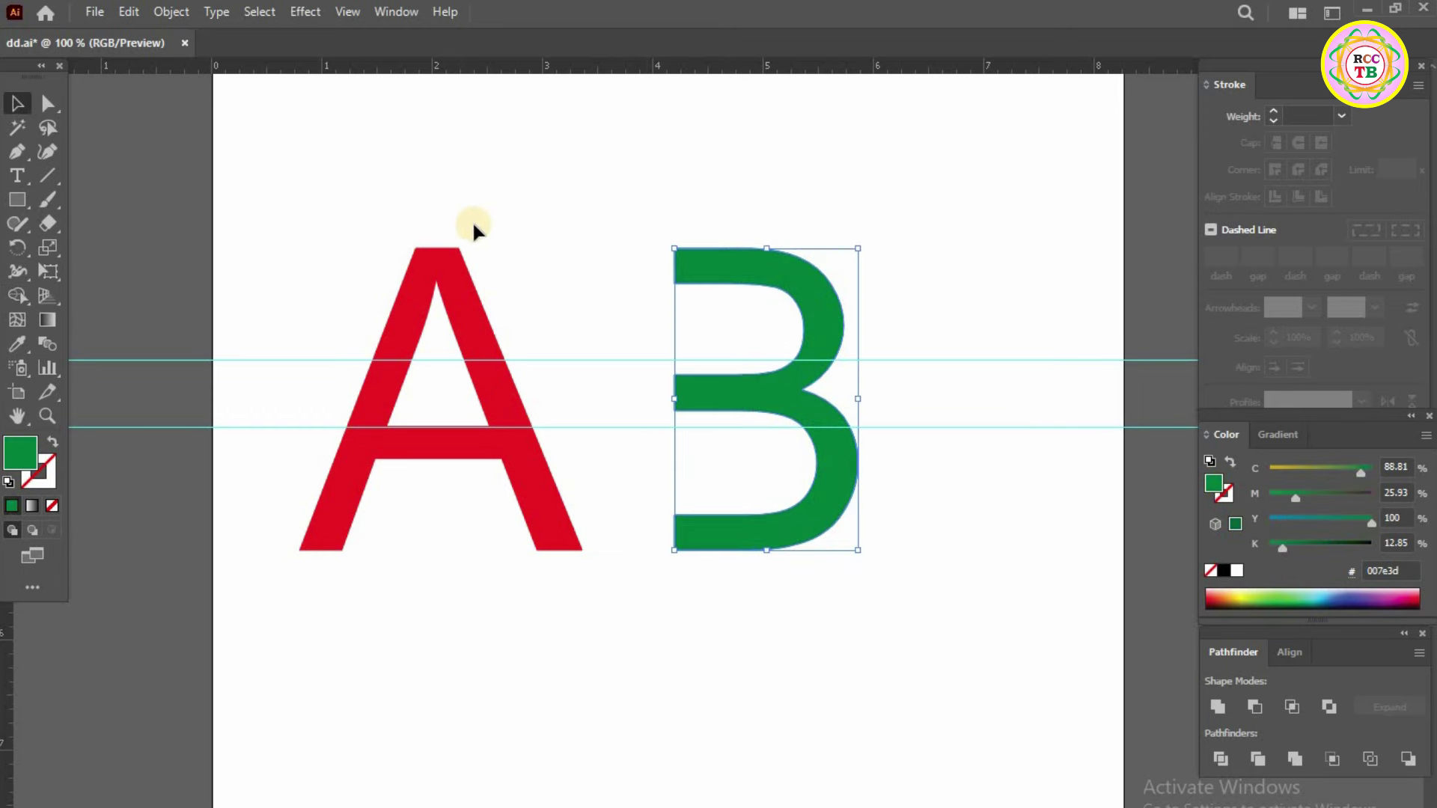
# Zoom in and draw a rectangle across the A's right leg between the two guides
pyautogui.click(534, 376)
pyautogui.scroll(2, 534, 376)
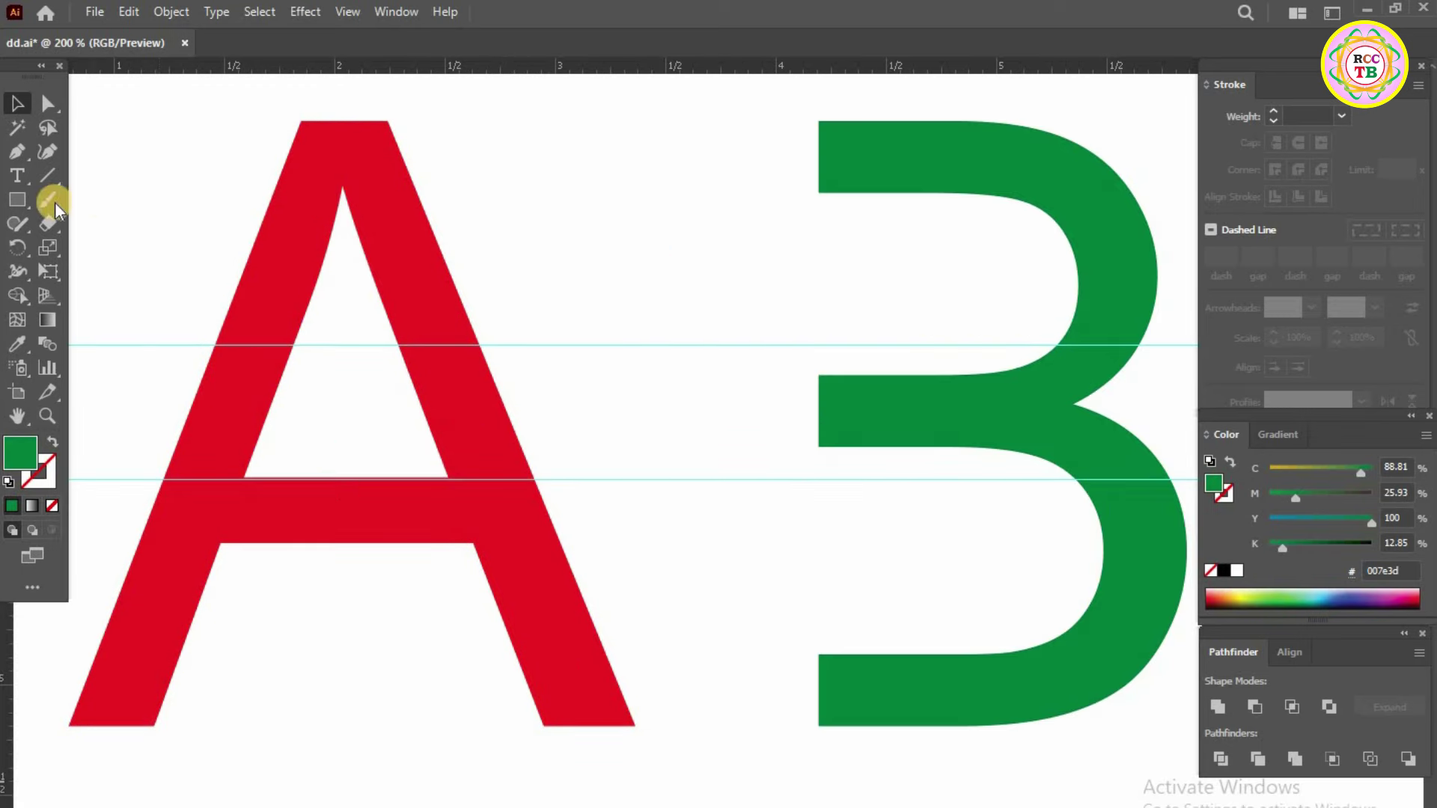
pyautogui.click(16, 202)
pyautogui.moveTo(352, 424)
pyautogui.mouseDown()
pyautogui.moveTo(353, 347)
pyautogui.moveTo(532, 453)
pyautogui.mouseUp()
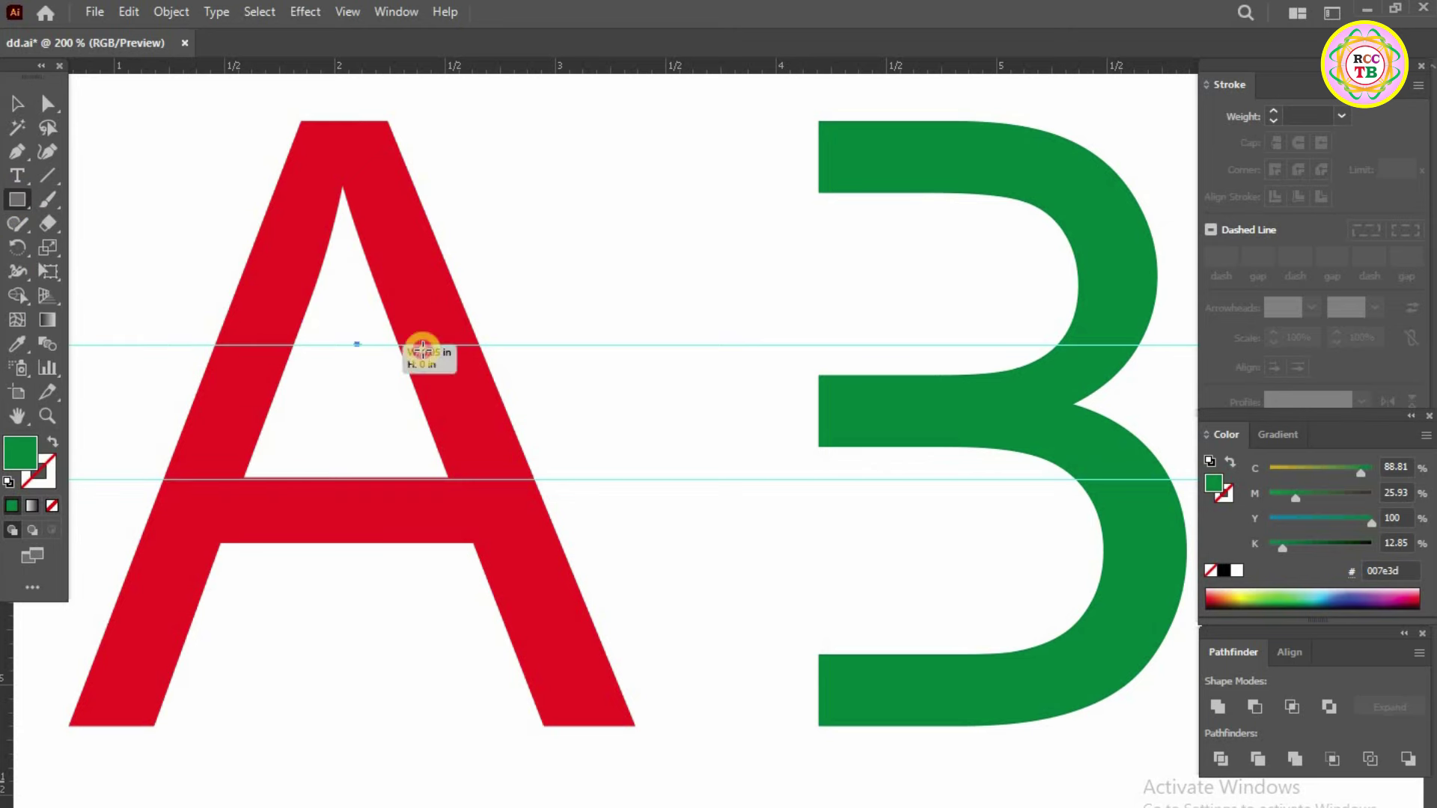
pyautogui.moveTo(532, 454); pyautogui.dragTo(570, 476)
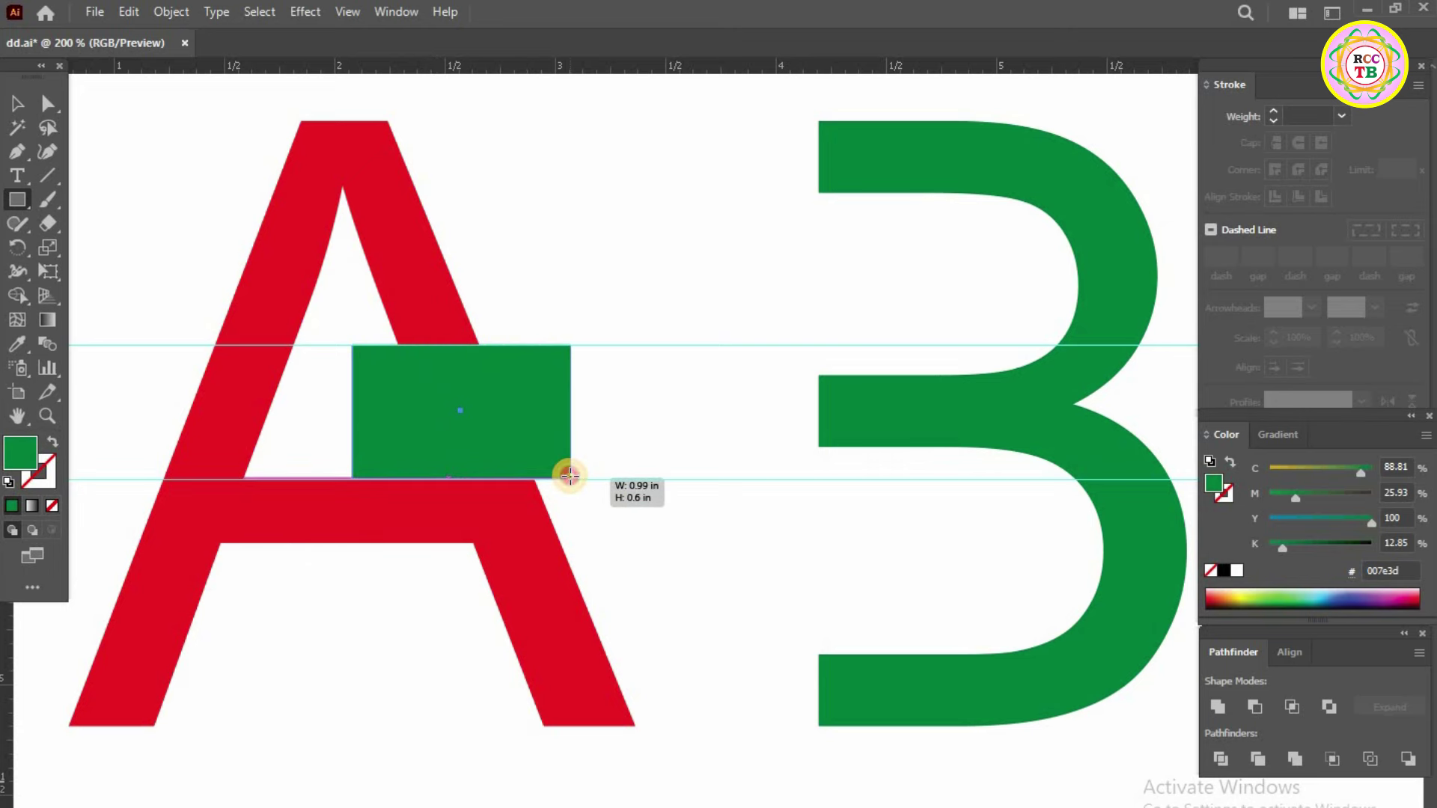
pyautogui.moveTo(569, 476); pyautogui.dragTo(570, 476)
# Select the rectangle with the A and Shape Builder-erase it along with that leg section
pyautogui.click(19, 105)
pyautogui.moveTo(177, 176); pyautogui.dragTo(467, 421)
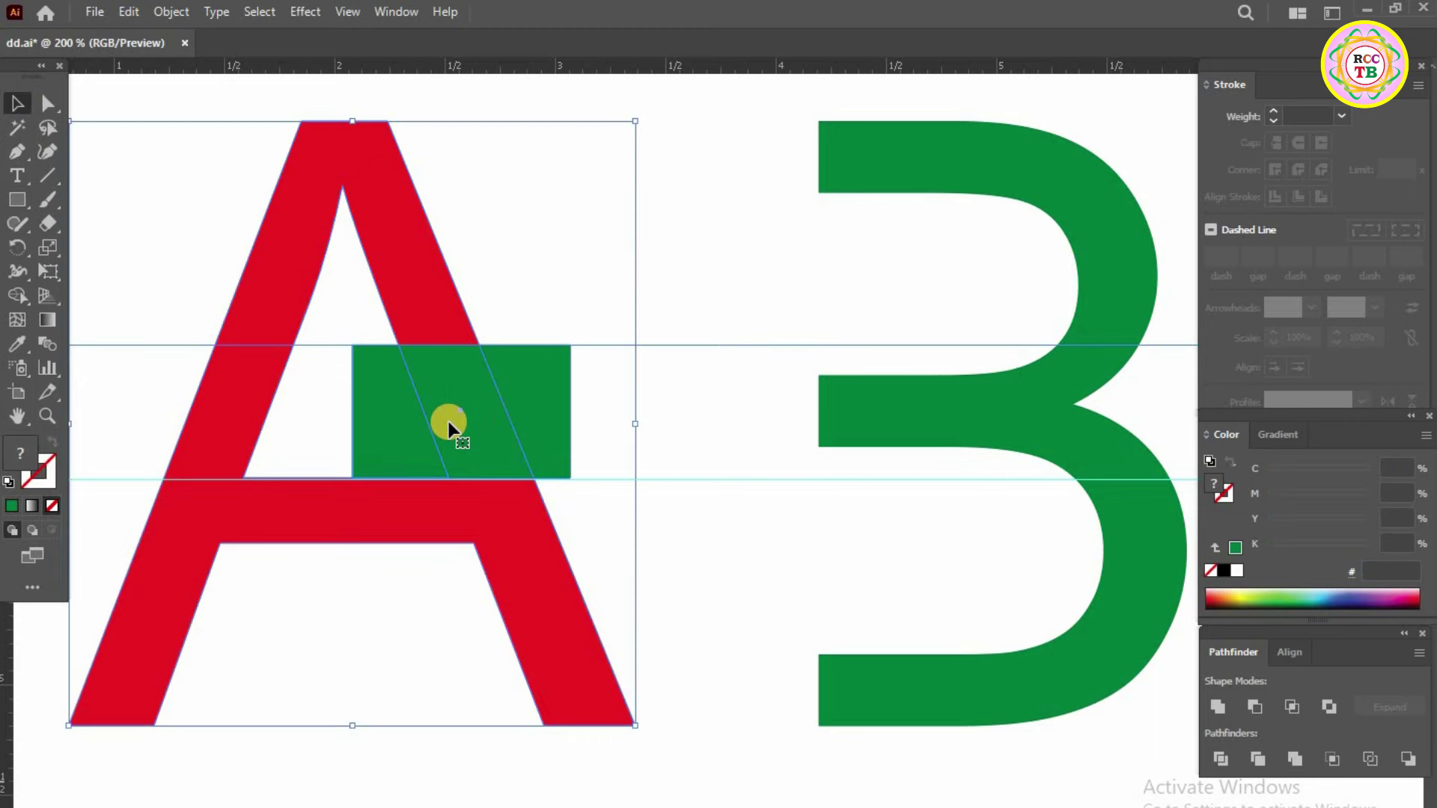
pyautogui.click(16, 295)
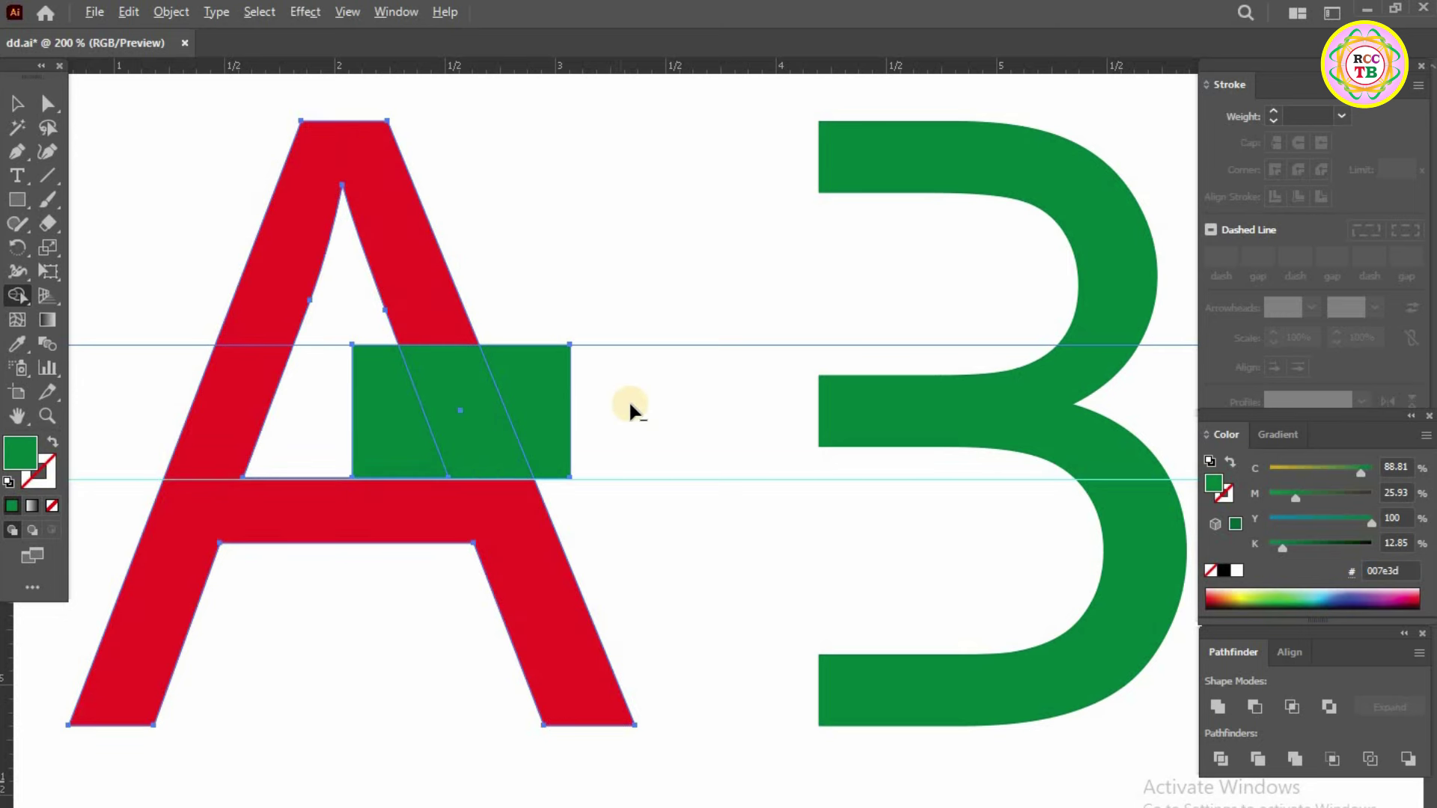
pyautogui.moveTo(630, 405); pyautogui.dragTo(381, 419)
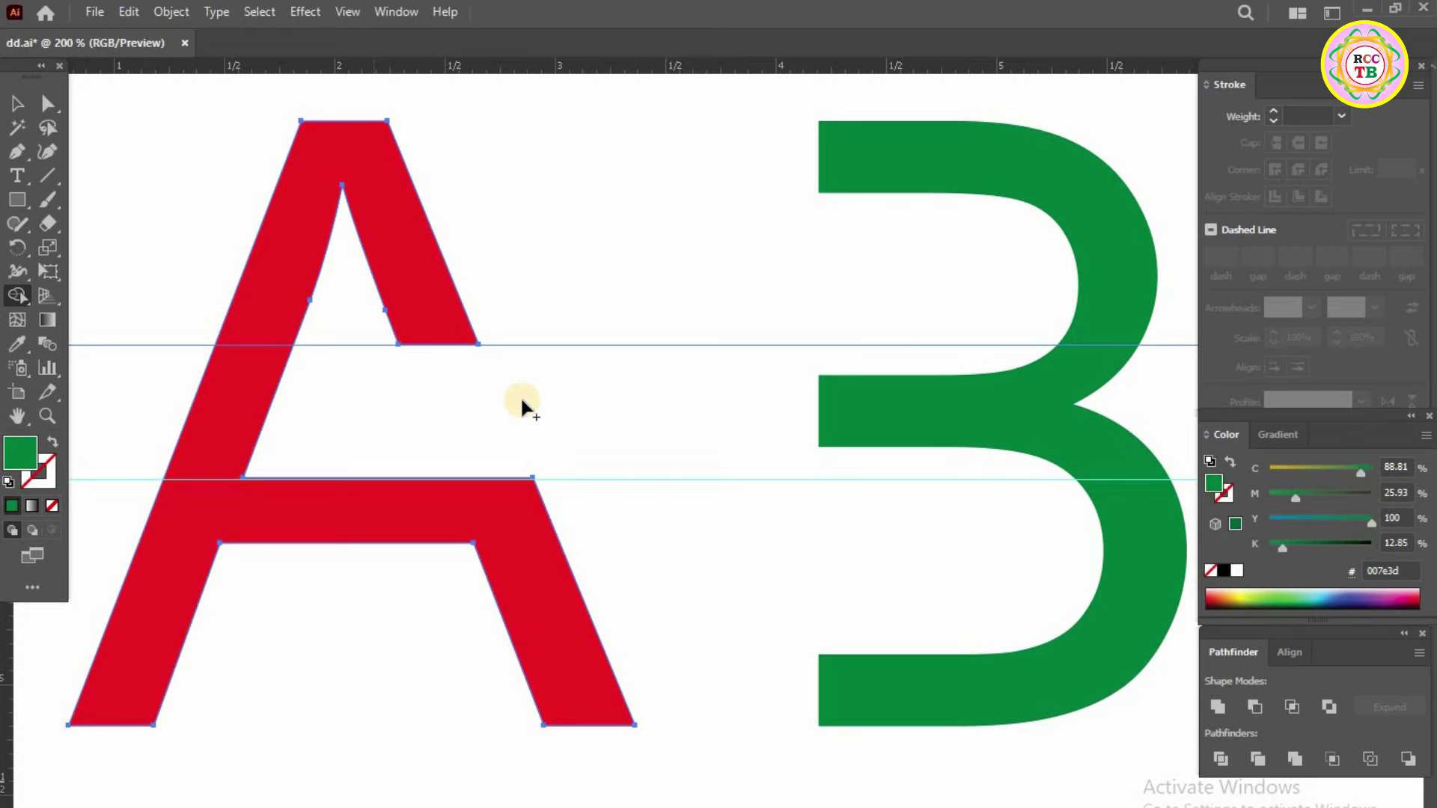
pyautogui.click(17, 104)
# Slide the green shape left until its middle bar fills the gap in the A's right leg
pyautogui.click(671, 205)
pyautogui.click(913, 409)
pyautogui.click(731, 218)
pyautogui.click(970, 407)
pyautogui.moveTo(956, 404); pyautogui.dragTo(697, 403)
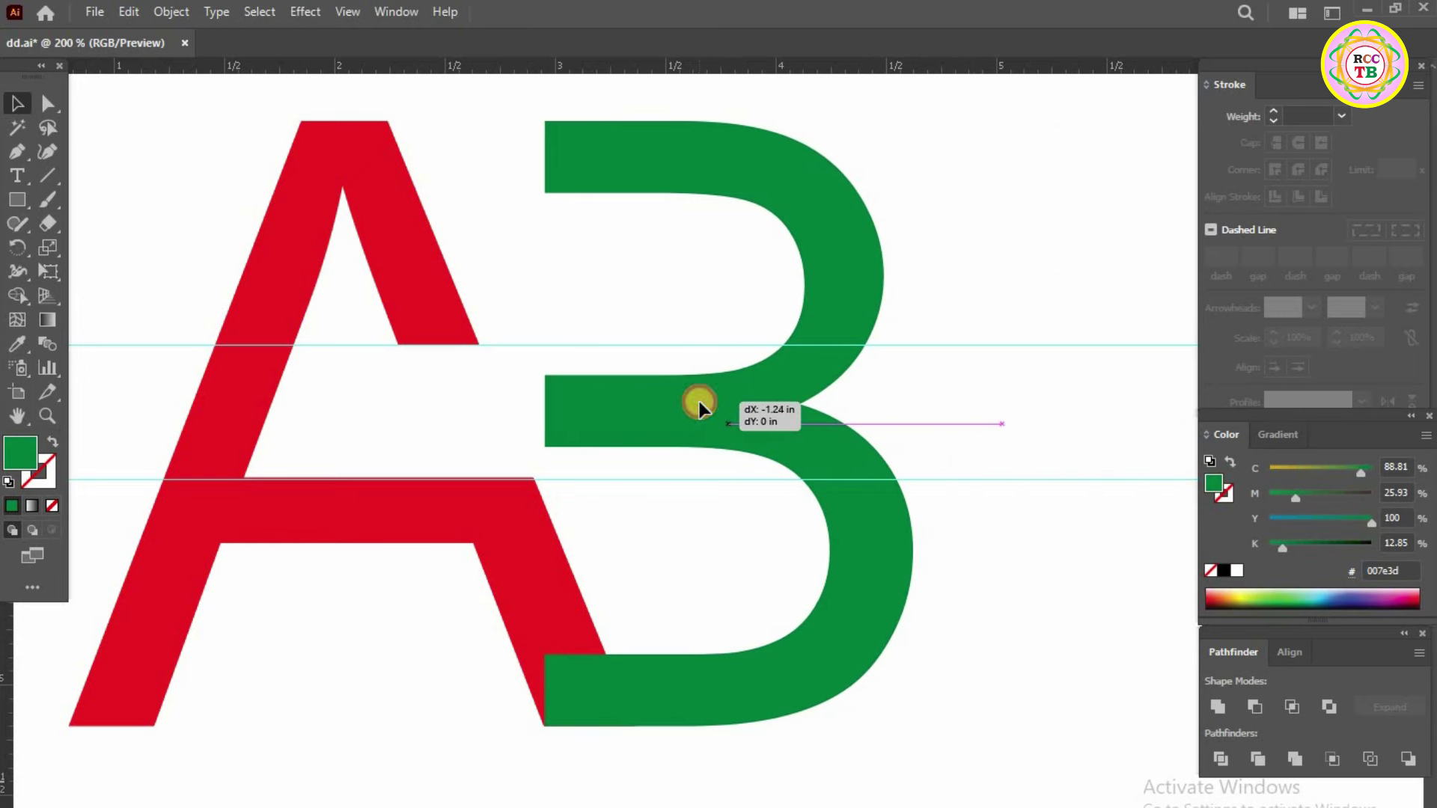
pyautogui.moveTo(698, 403); pyautogui.dragTo(699, 405)
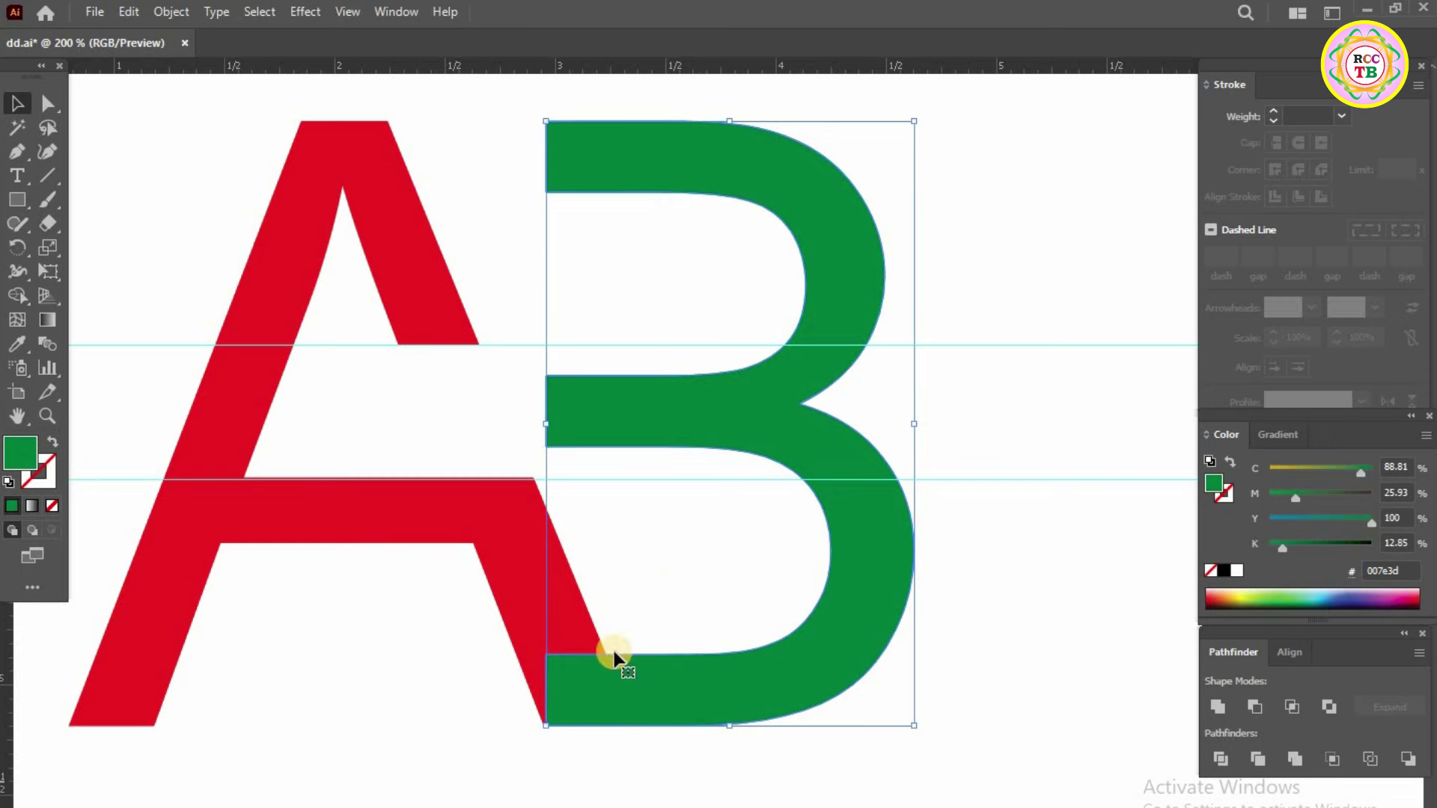
pyautogui.moveTo(317, 307); pyautogui.dragTo(316, 303)
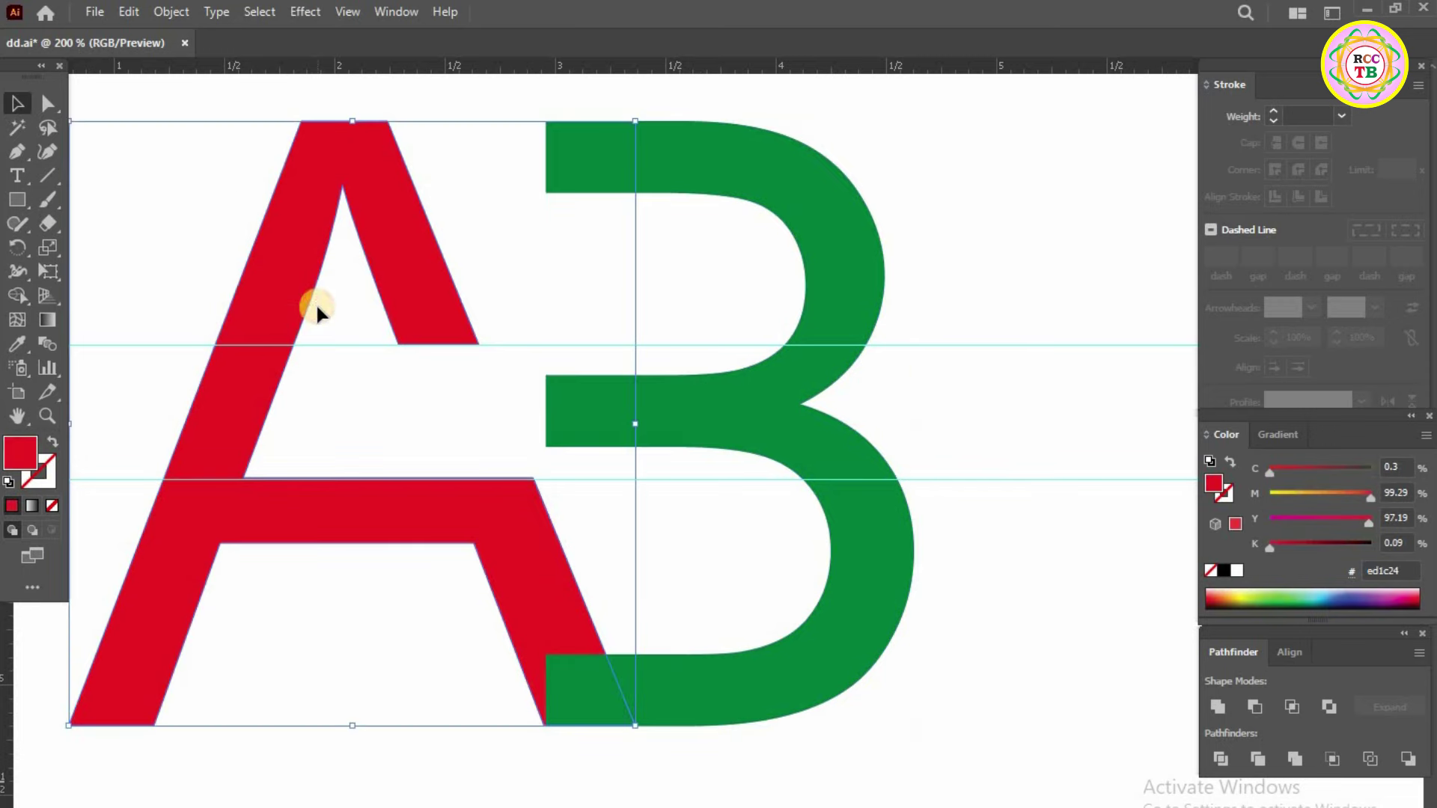
pyautogui.click(791, 404)
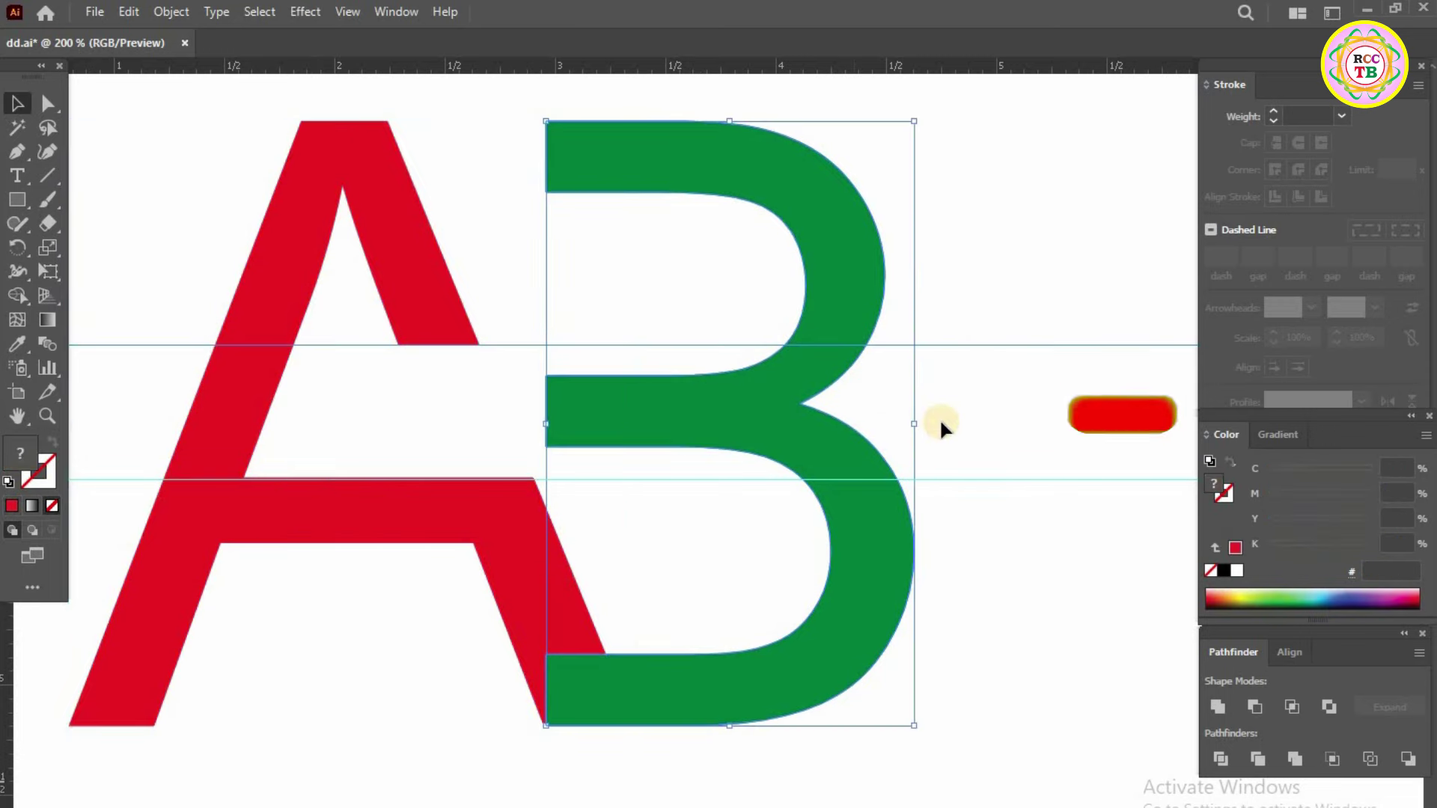
pyautogui.moveTo(964, 439); pyautogui.dragTo(881, 491)
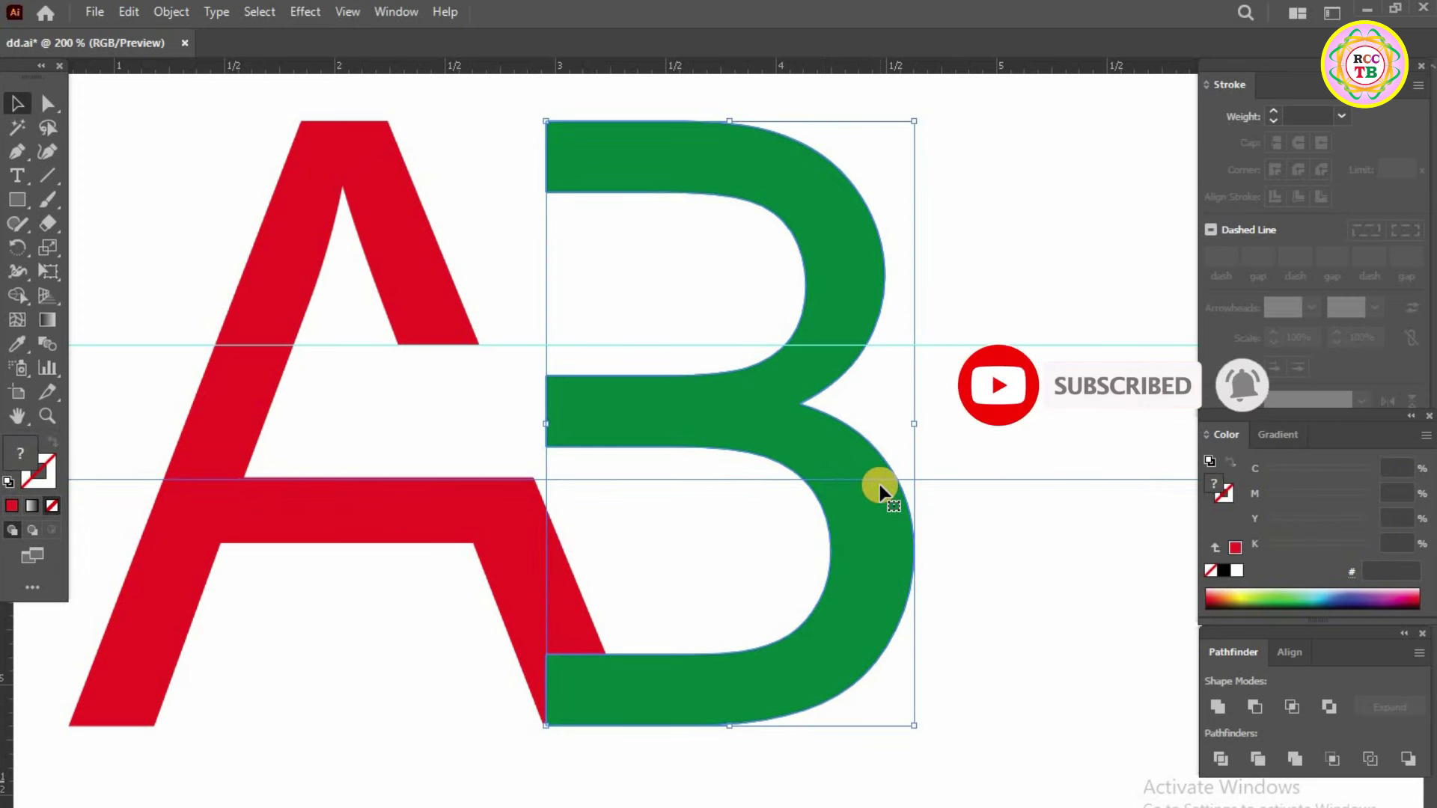
# Send the green B behind the red A with Ctrl+Shift+[ and check the overlap
pyautogui.press('a')
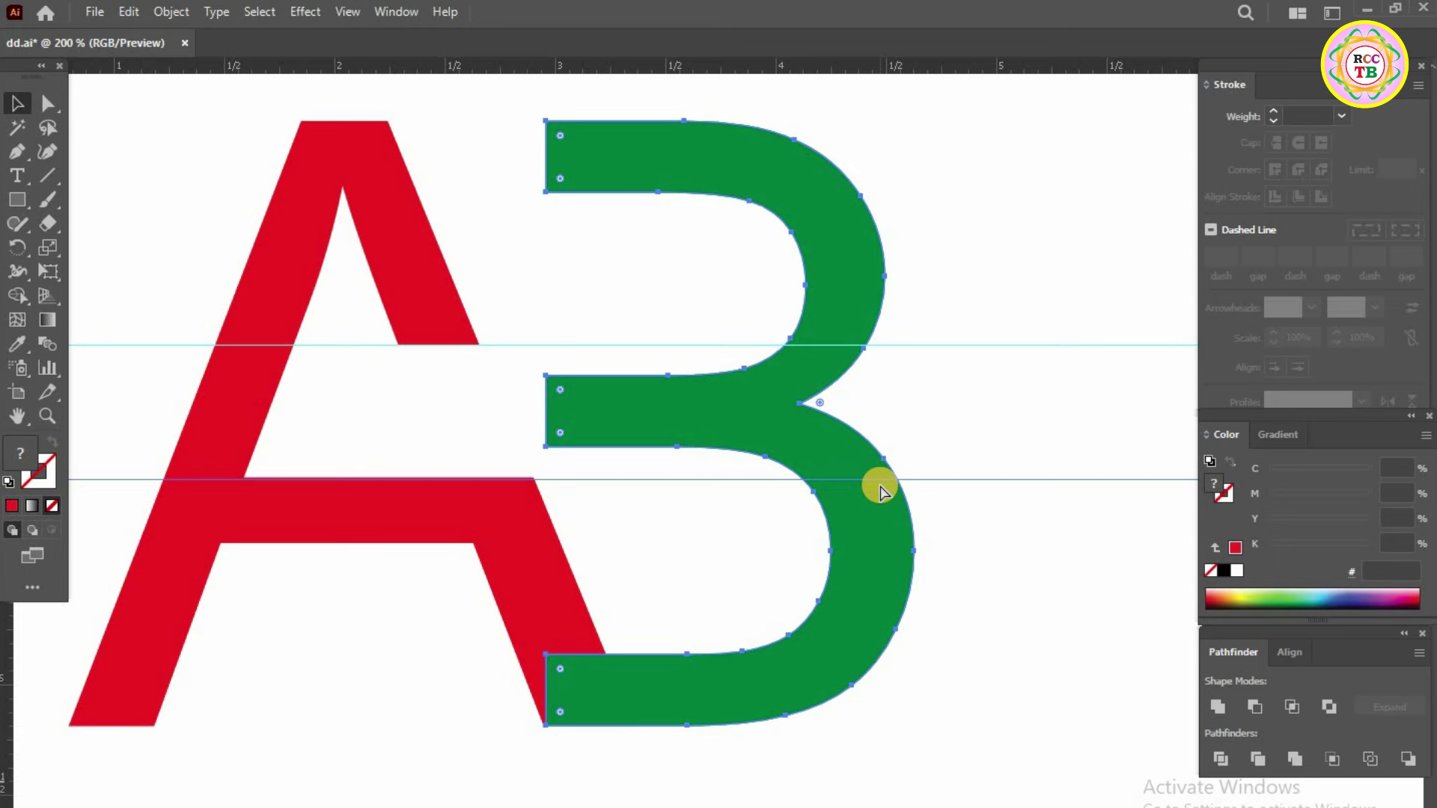
pyautogui.hotkey('ctrl', 'shift', '[')
pyautogui.press('v')
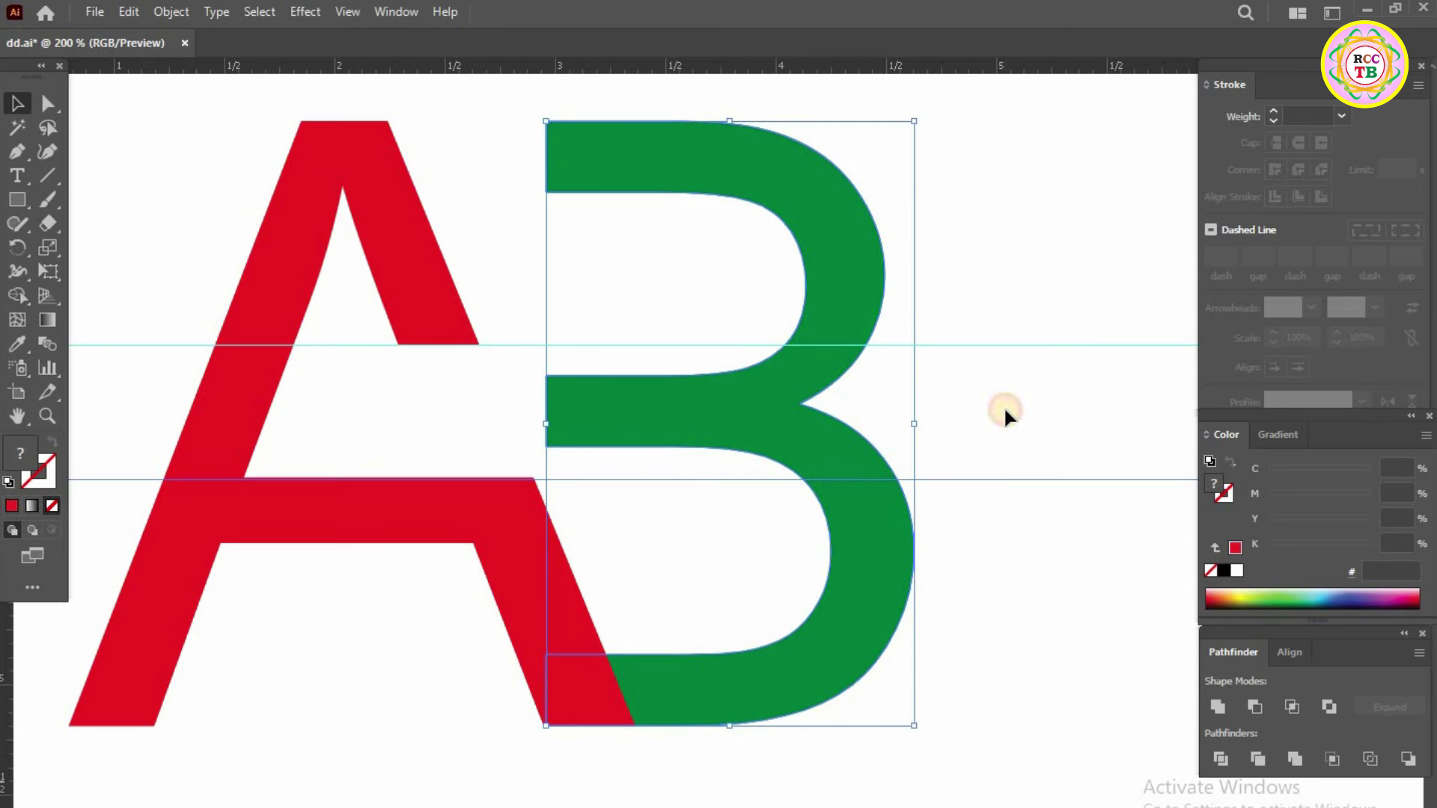
pyautogui.click(1004, 406)
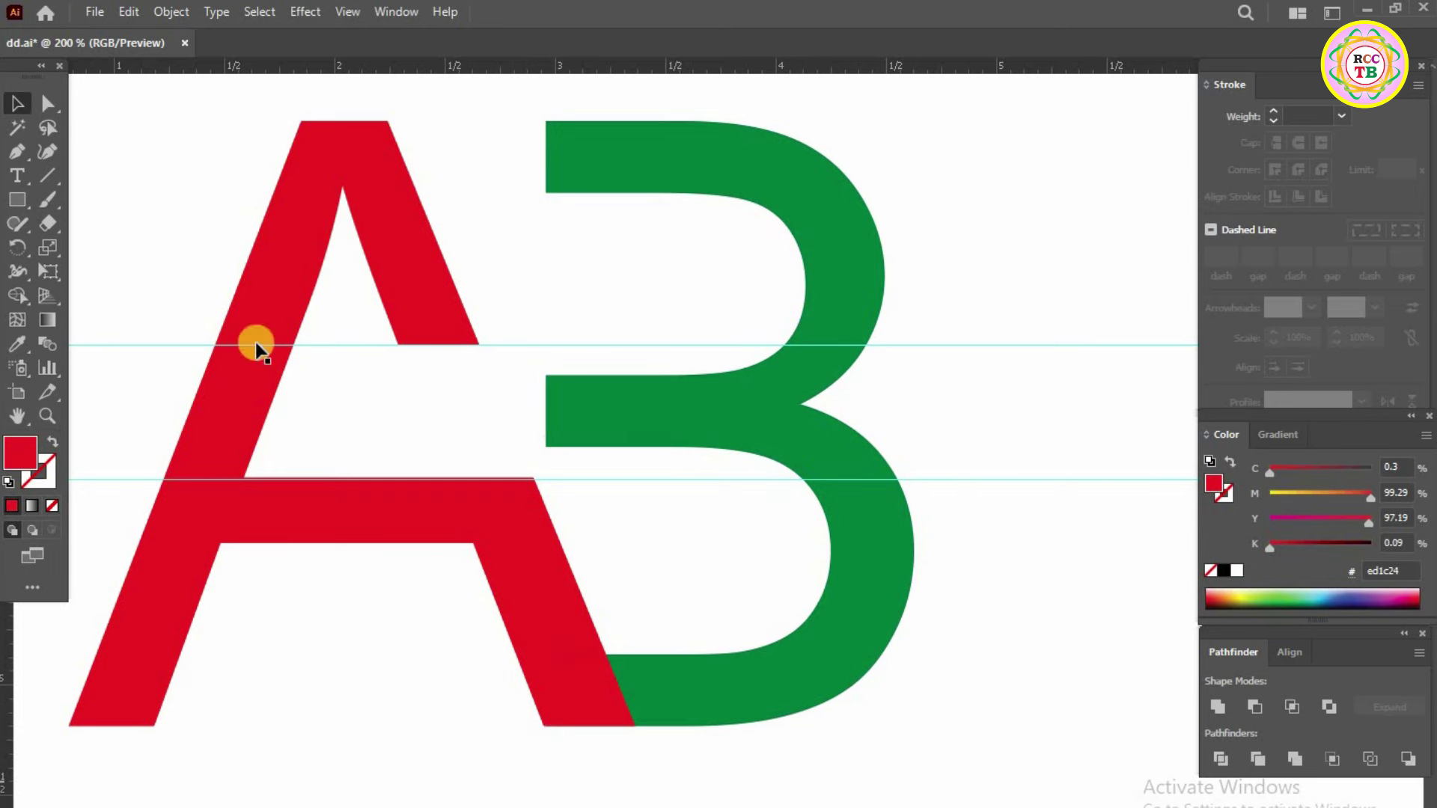
pyautogui.click(47, 105)
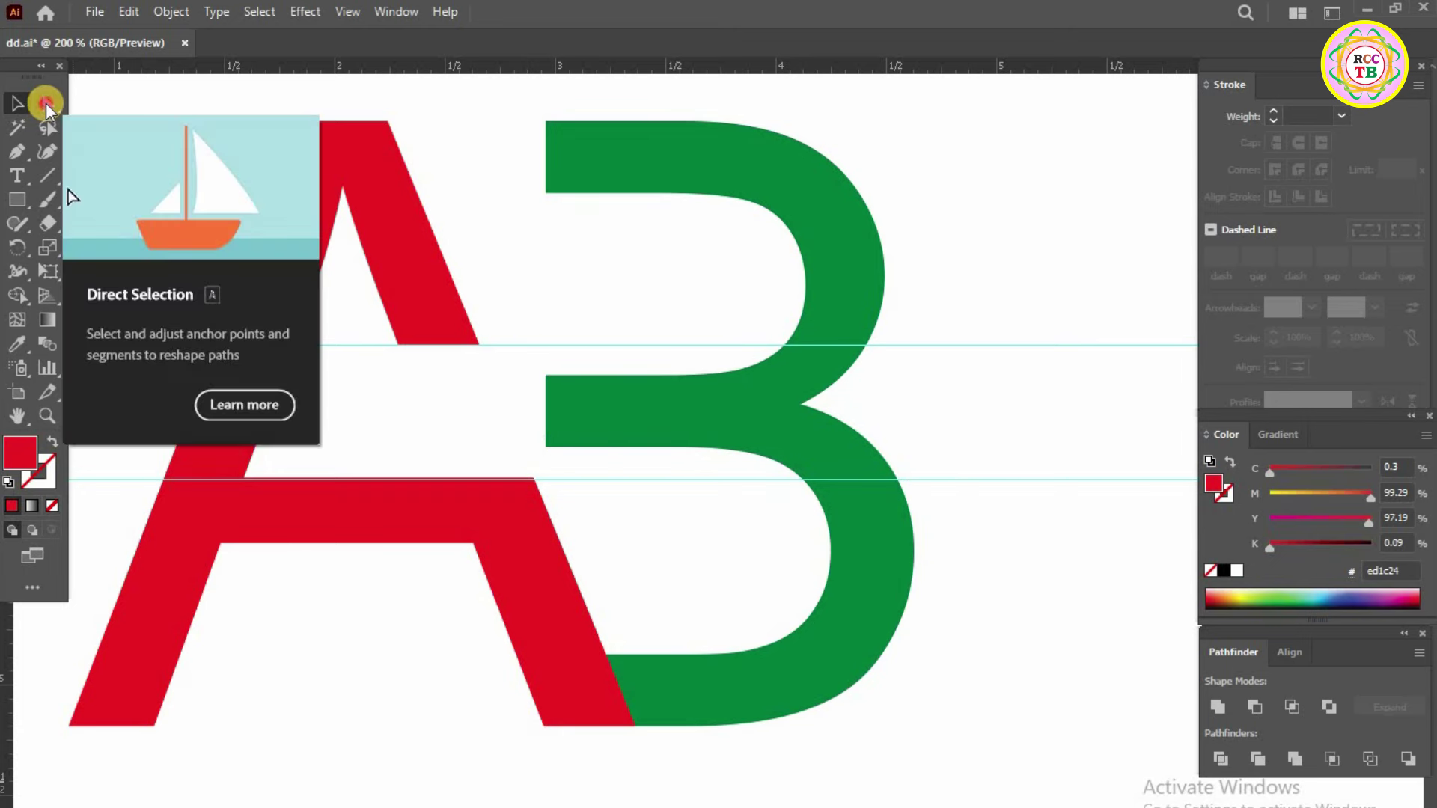
# Drag the middle bar's left anchors into the A and push its top-left corner left to slant it
pyautogui.moveTo(517, 359); pyautogui.dragTo(568, 458)
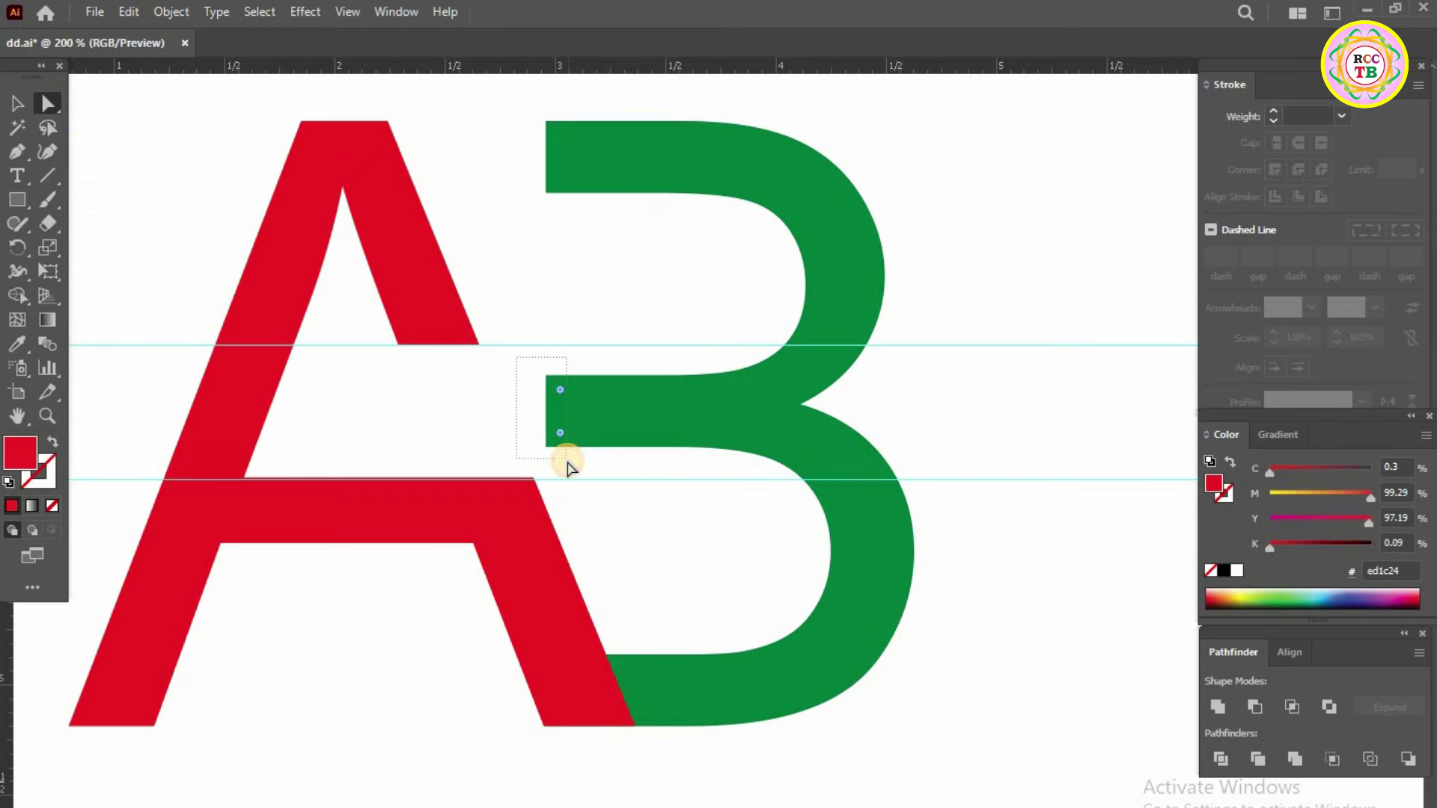
pyautogui.moveTo(567, 458); pyautogui.dragTo(566, 458)
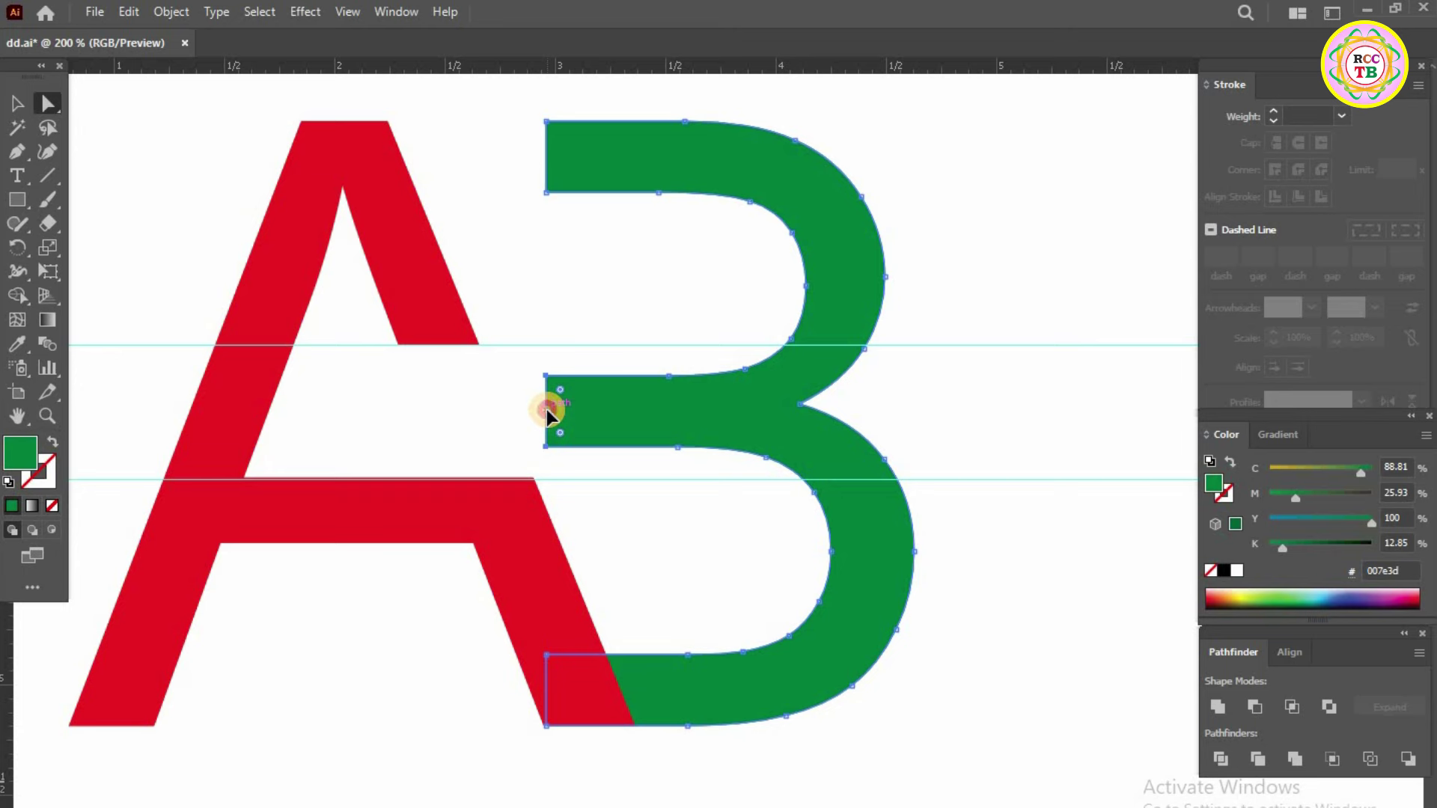
pyautogui.moveTo(546, 410); pyautogui.dragTo(473, 415)
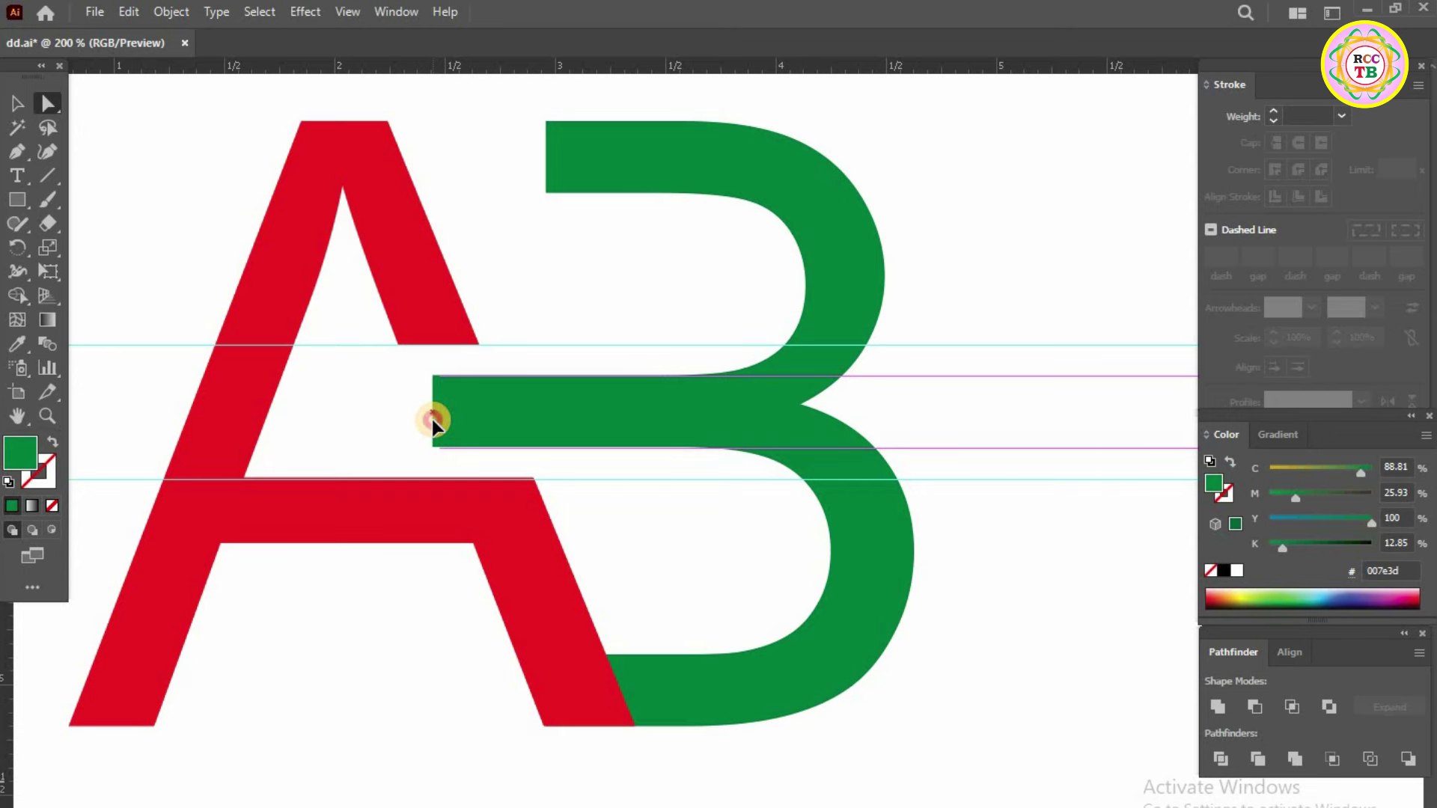
pyautogui.moveTo(432, 419); pyautogui.dragTo(432, 419)
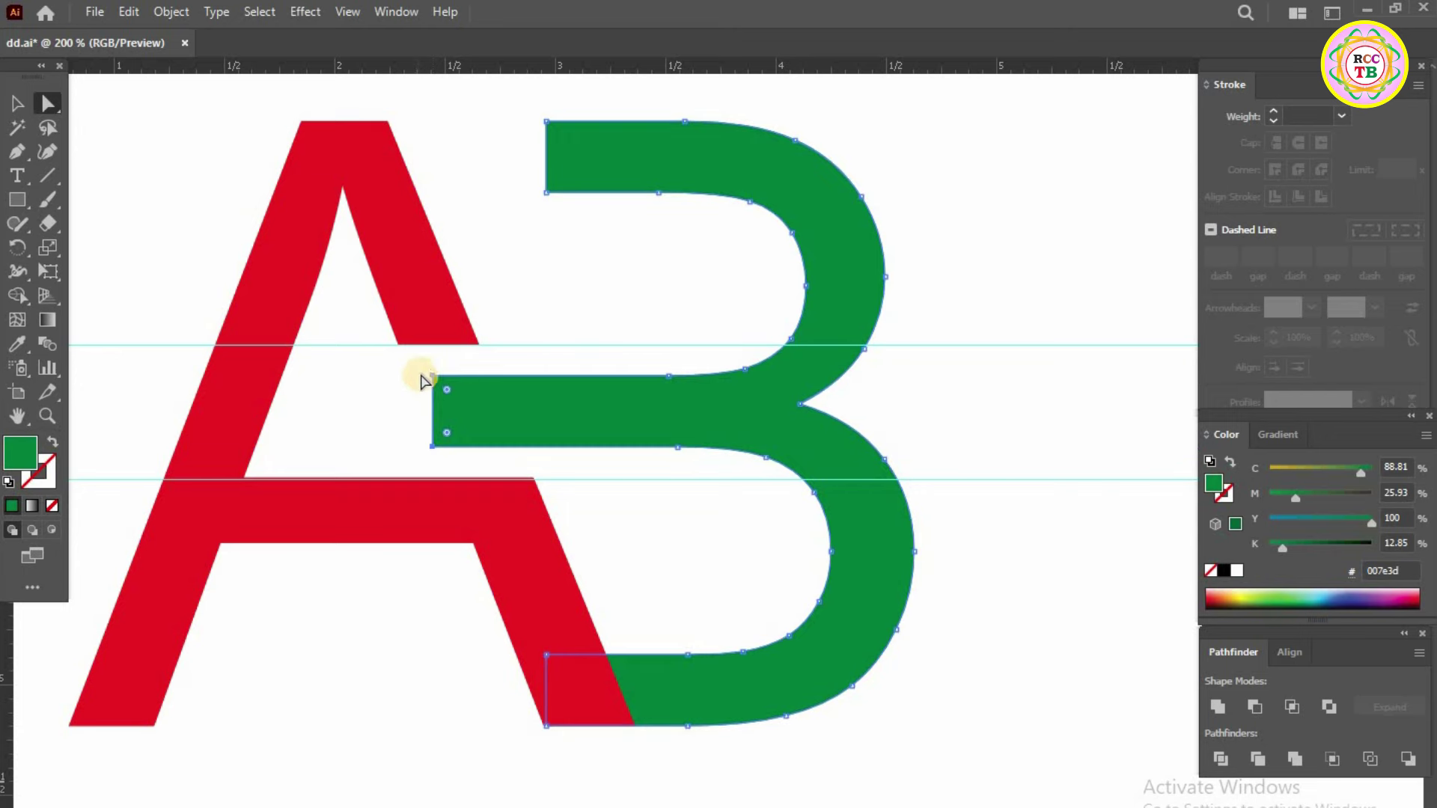
pyautogui.moveTo(423, 374); pyautogui.dragTo(449, 395)
pyautogui.moveTo(408, 362)
pyautogui.mouseDown()
pyautogui.moveTo(447, 393)
pyautogui.moveTo(417, 382)
pyautogui.mouseUp()
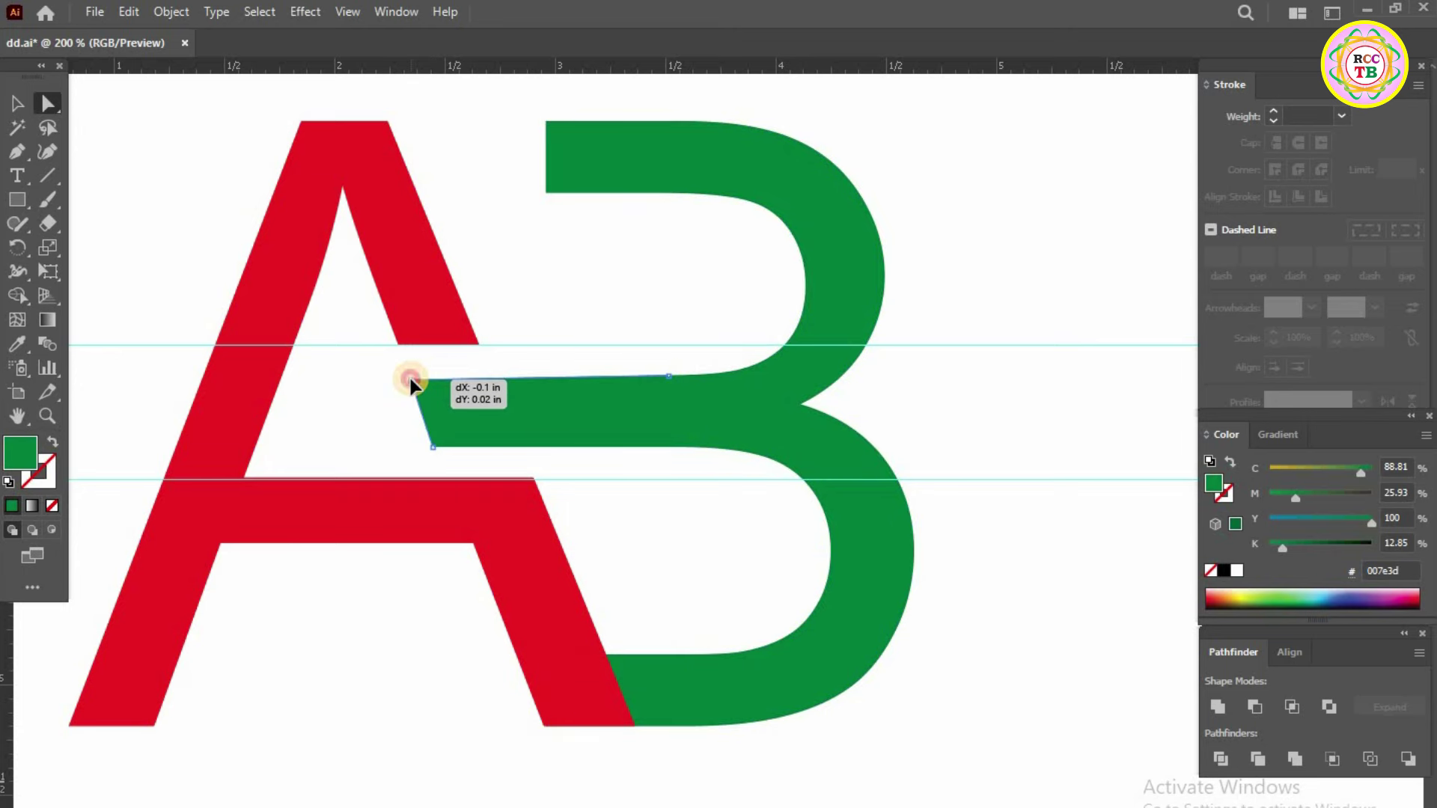
pyautogui.moveTo(416, 382); pyautogui.dragTo(410, 379)
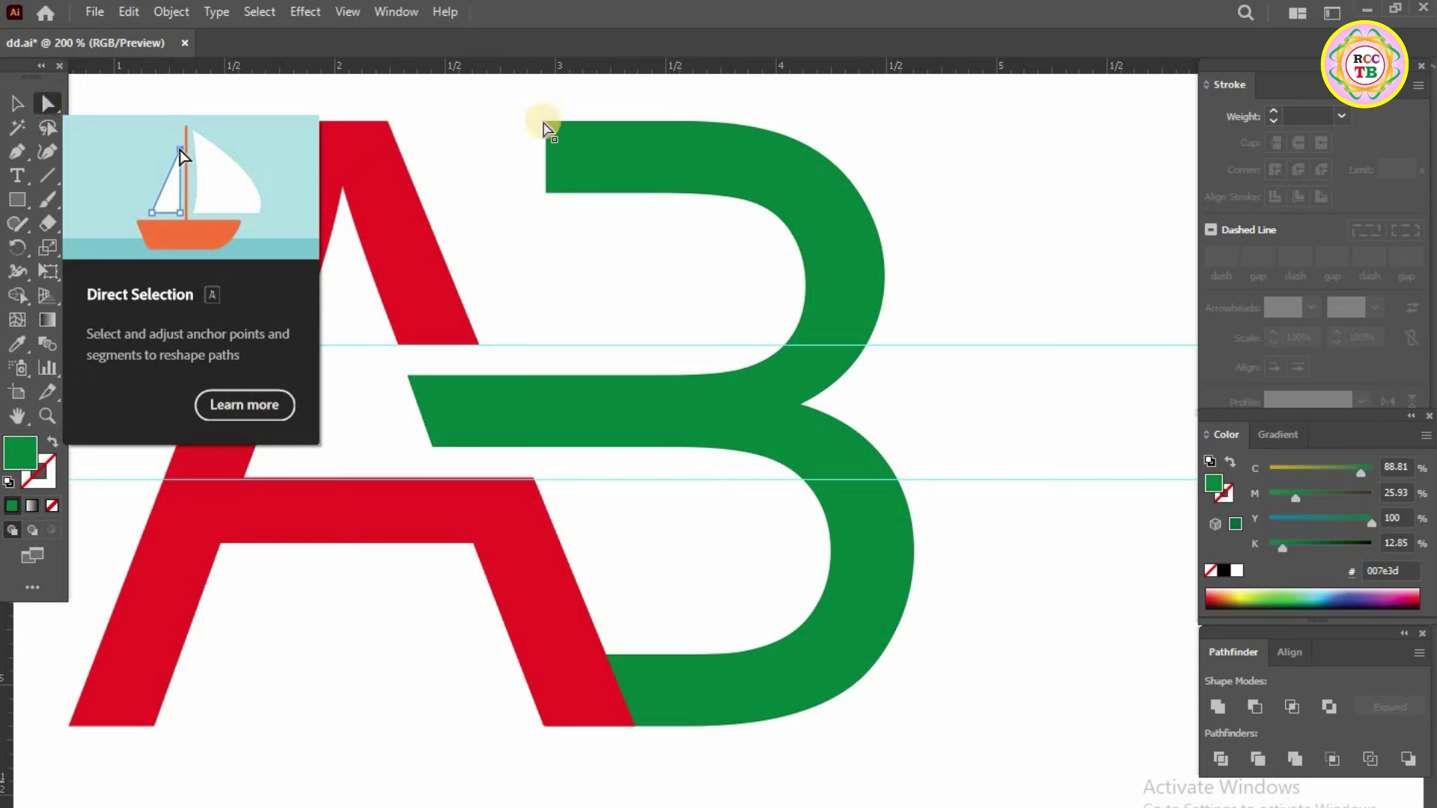
# Drag the left anchors of the B's top bar left until they meet the A
pyautogui.moveTo(502, 103)
pyautogui.mouseDown()
pyautogui.moveTo(573, 205)
pyautogui.moveTo(571, 233)
pyautogui.mouseUp()
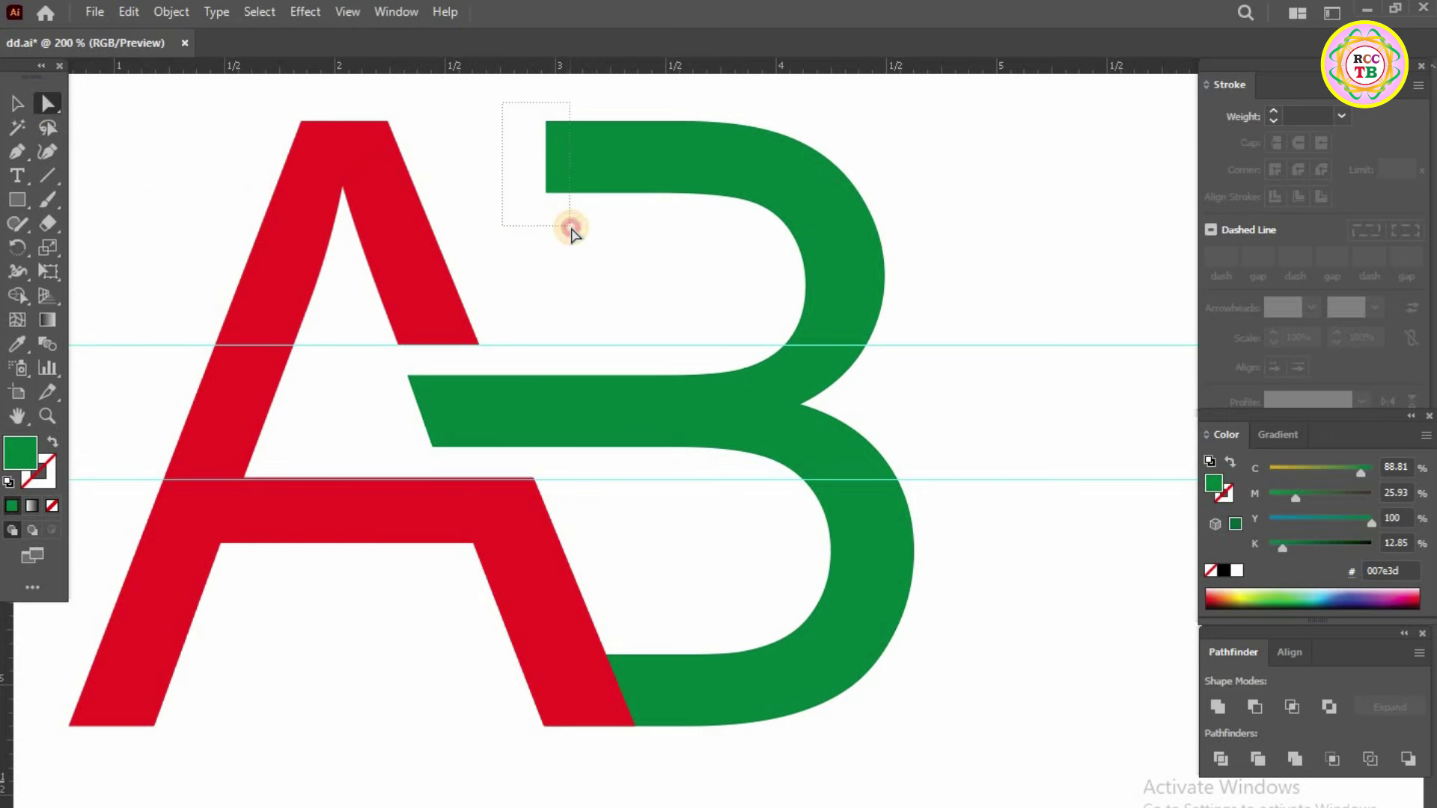
pyautogui.moveTo(571, 233); pyautogui.dragTo(571, 232)
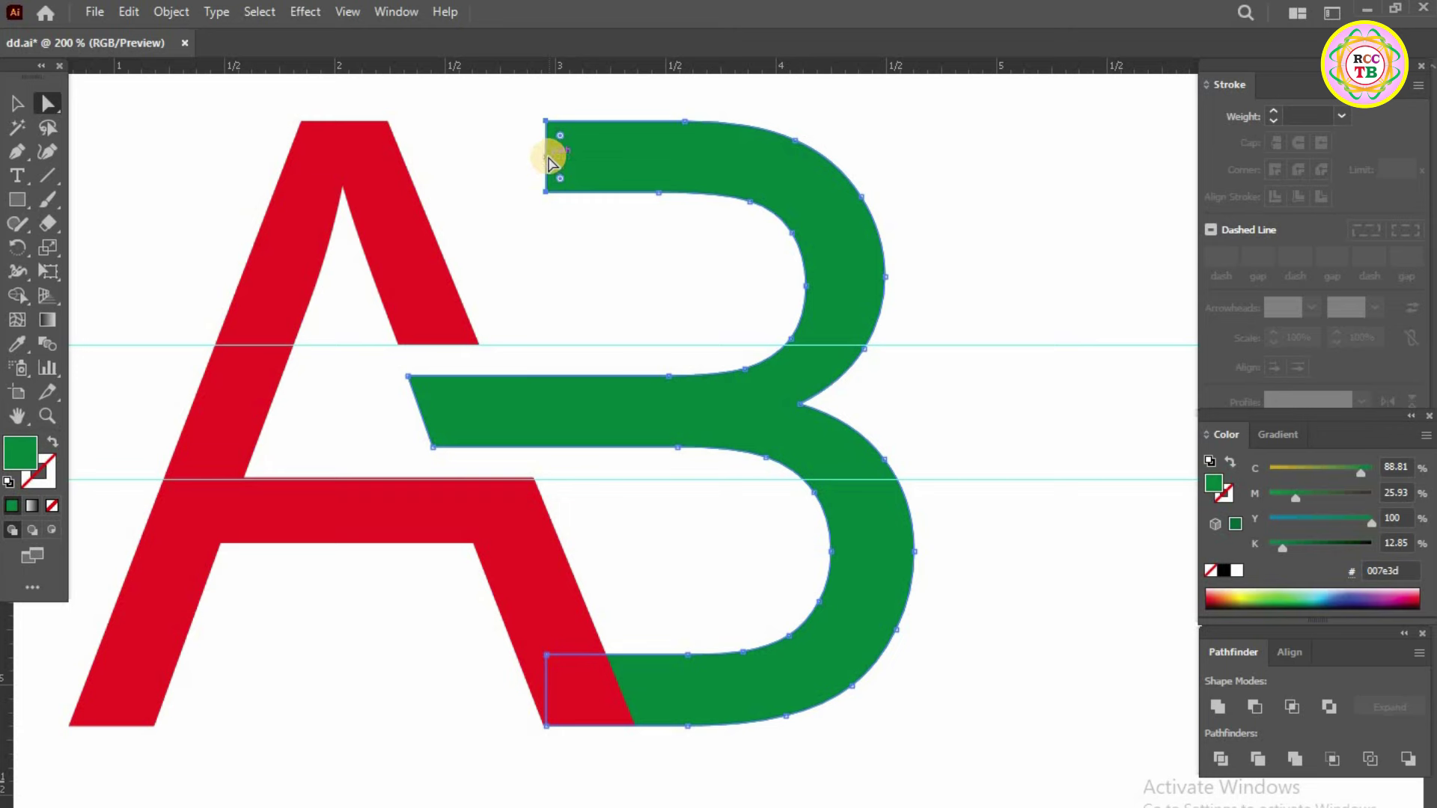
pyautogui.moveTo(547, 156); pyautogui.dragTo(444, 169)
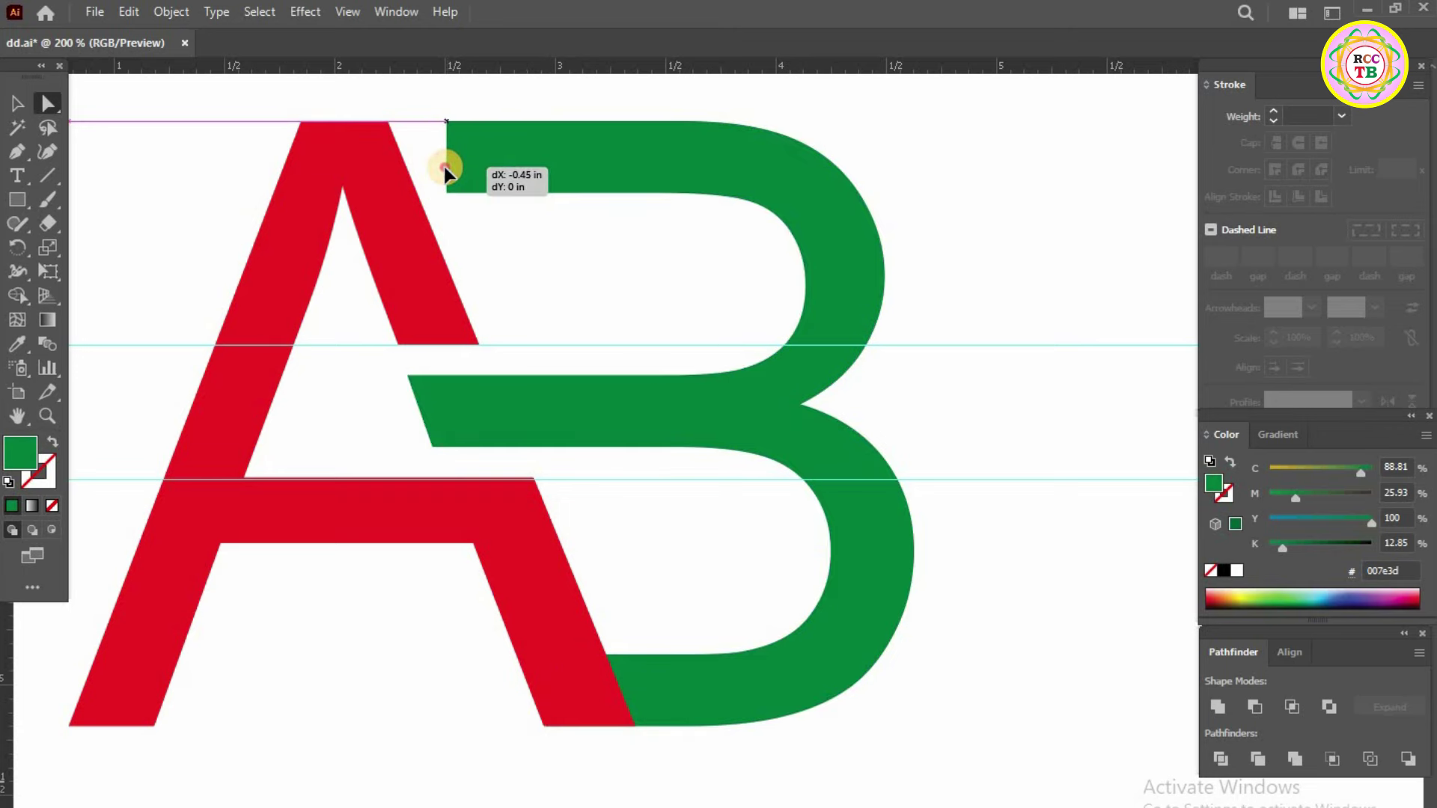
pyautogui.moveTo(443, 166); pyautogui.dragTo(447, 167)
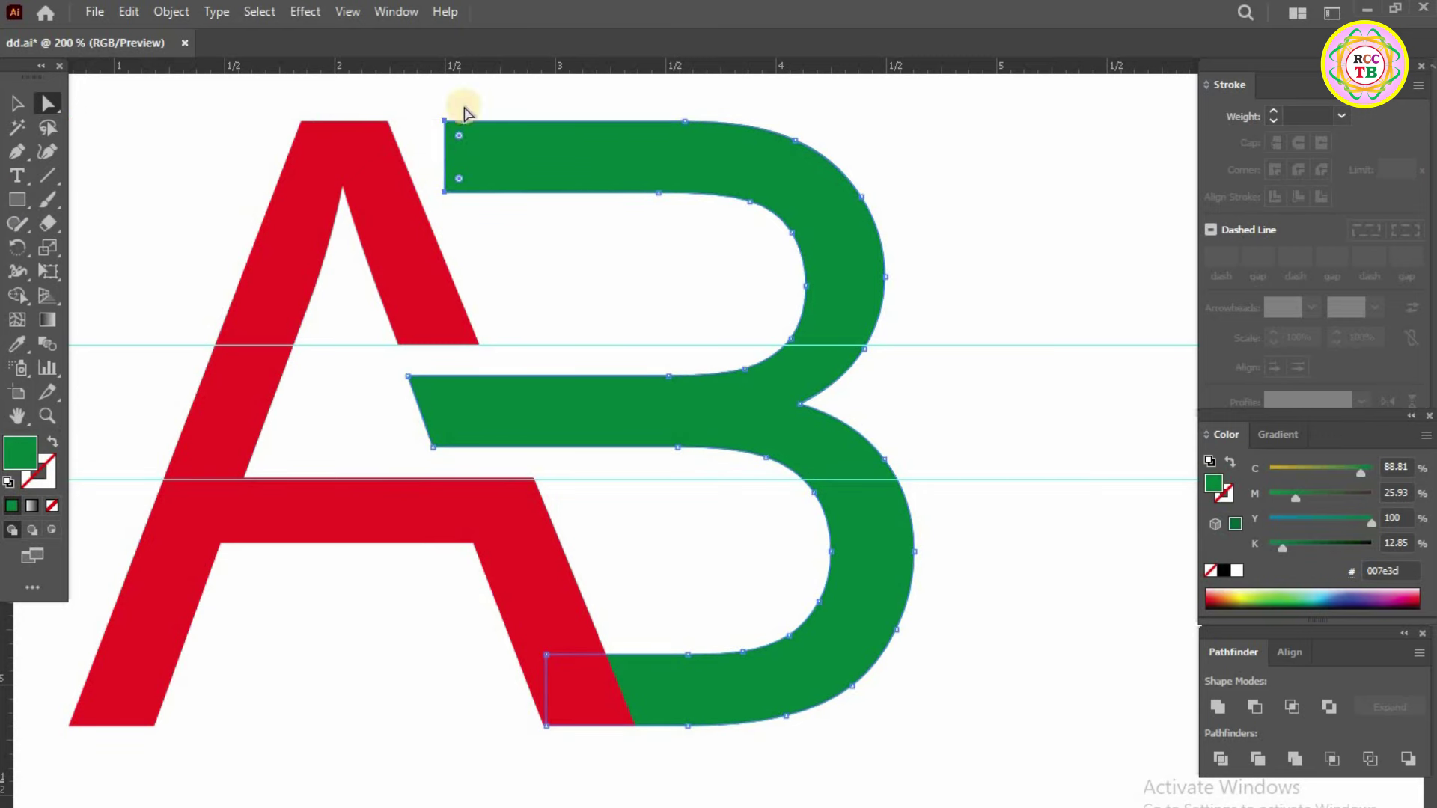
# Push the top bar's top-left corner left so its end slants along the A's diagonal
pyautogui.click(49, 104)
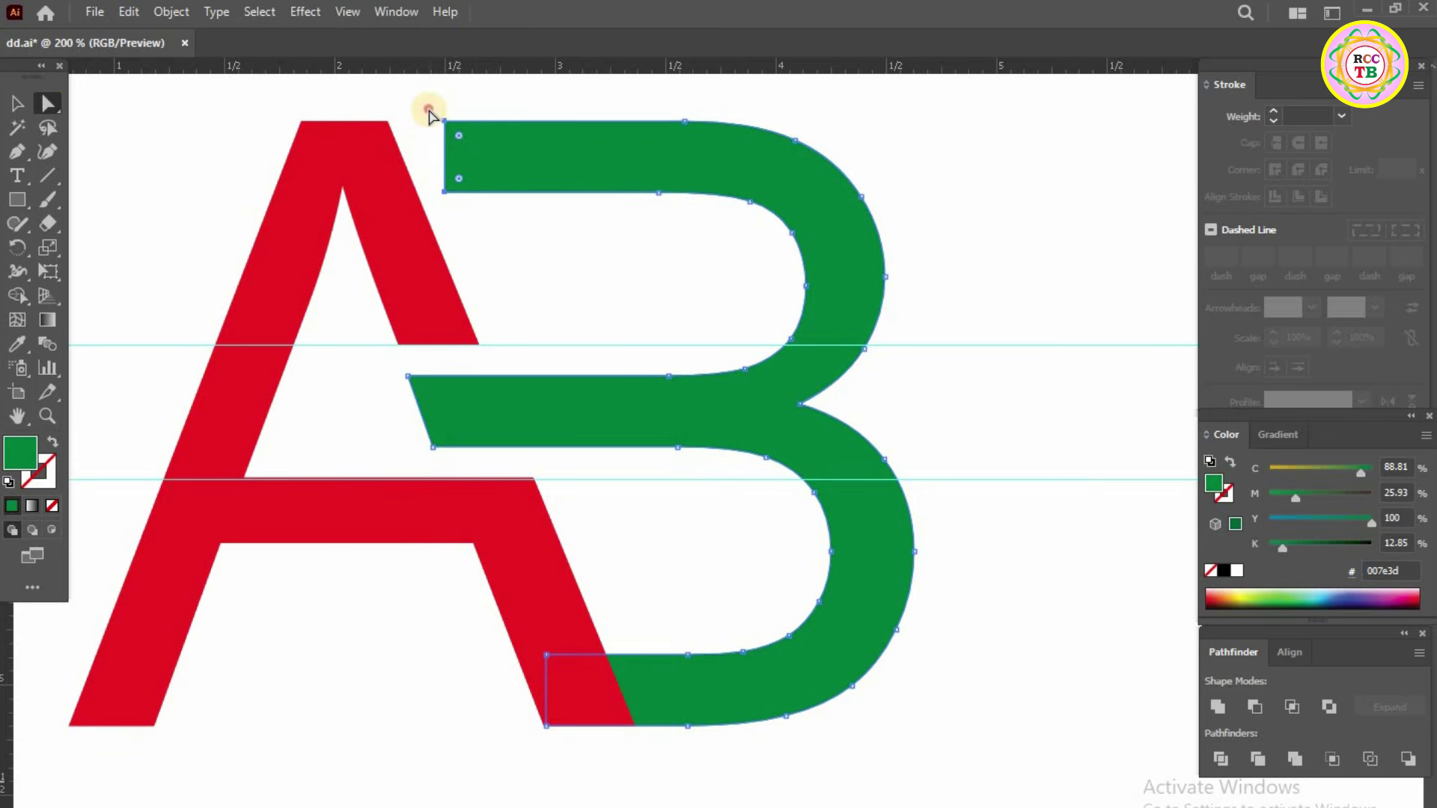
pyautogui.moveTo(428, 109); pyautogui.dragTo(473, 150)
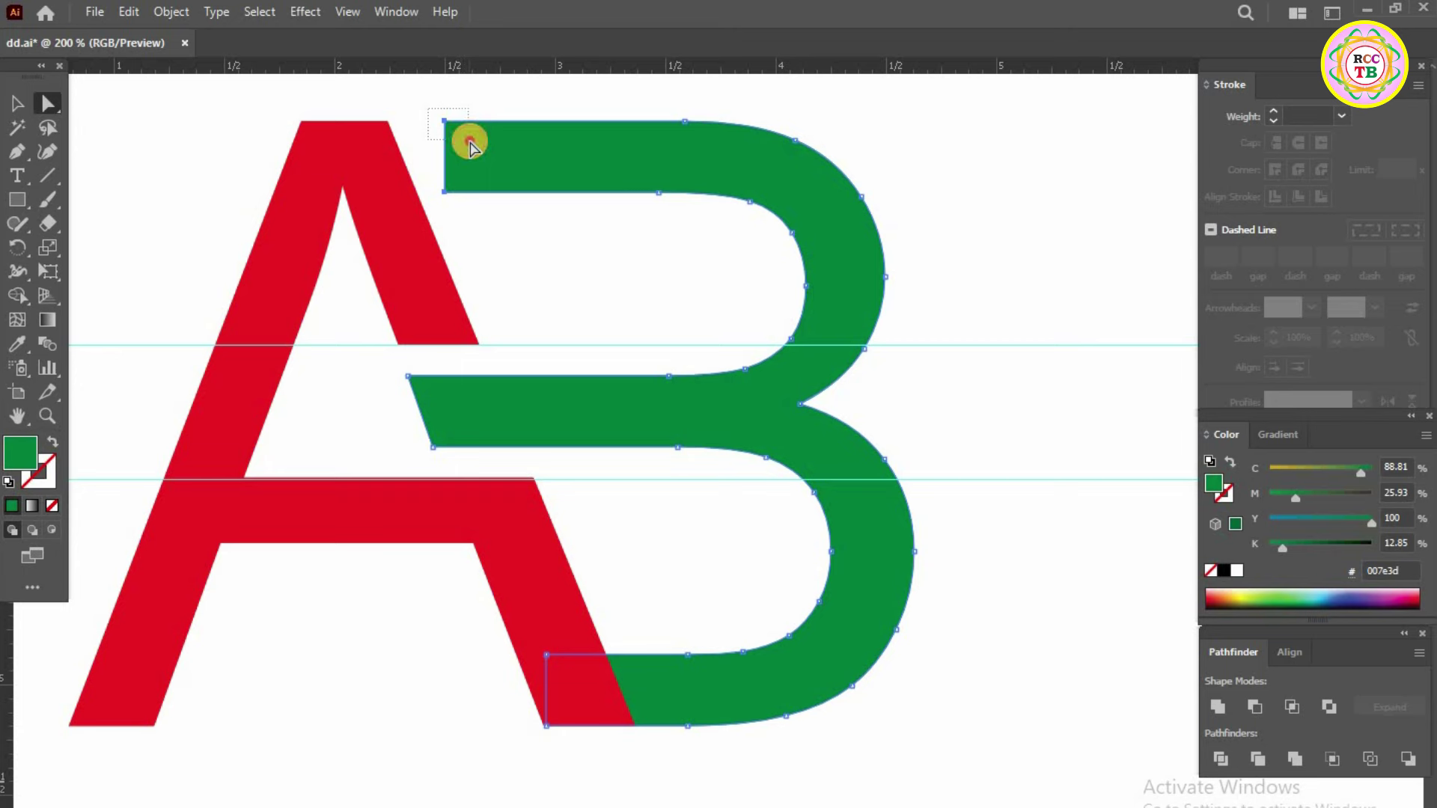
pyautogui.moveTo(473, 150); pyautogui.dragTo(470, 145)
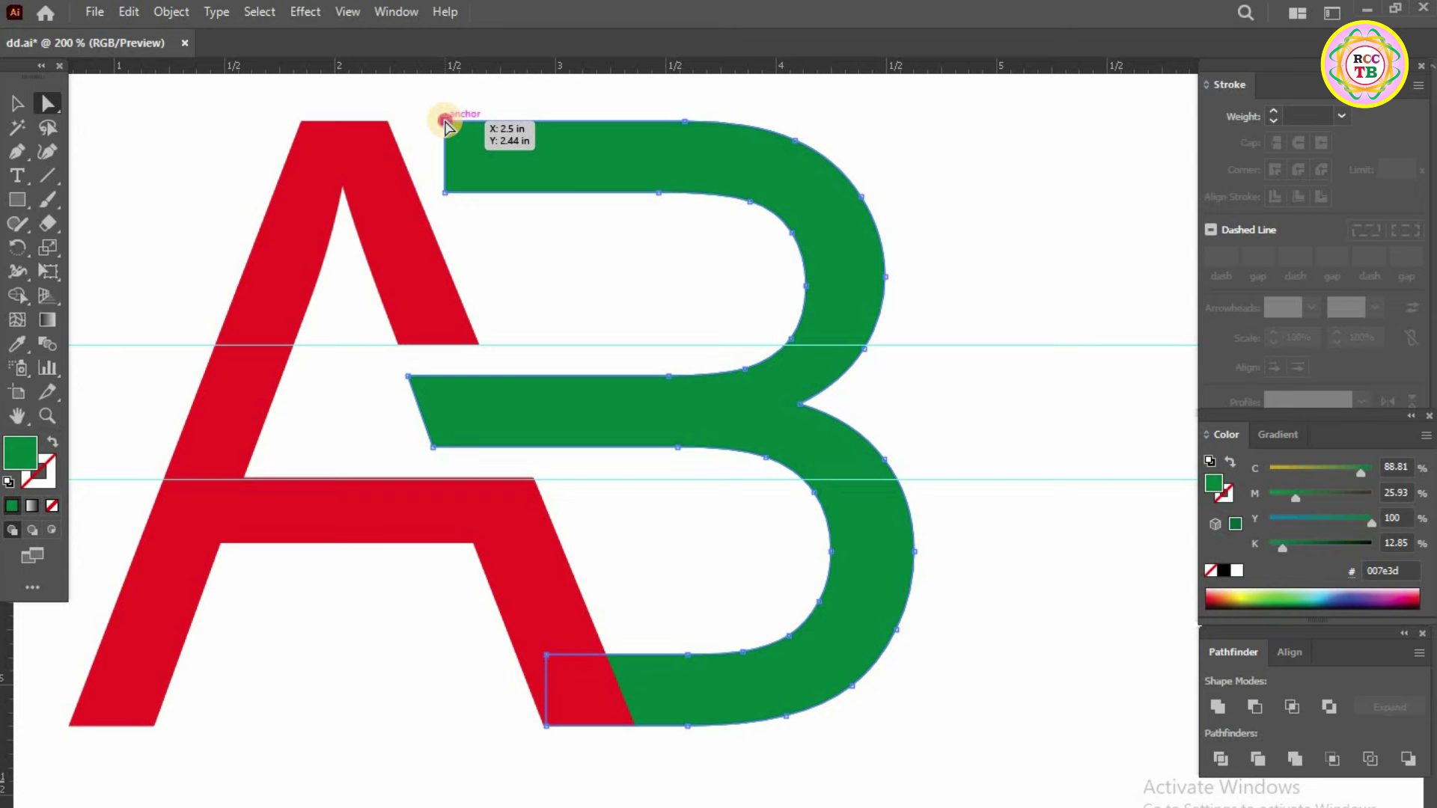
pyautogui.moveTo(445, 121); pyautogui.dragTo(414, 122)
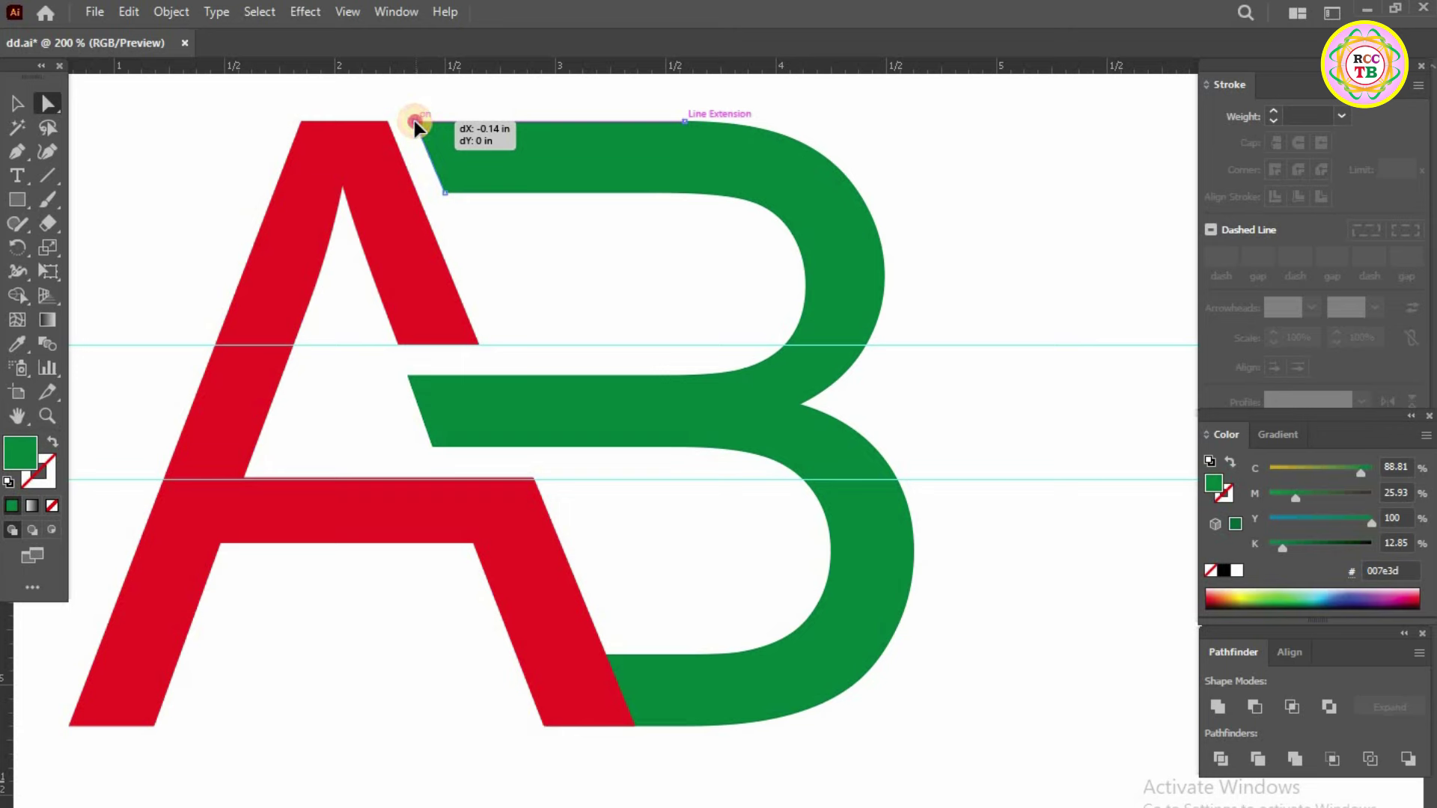
pyautogui.moveTo(415, 120); pyautogui.dragTo(414, 121)
pyautogui.click(18, 103)
pyautogui.click(196, 149)
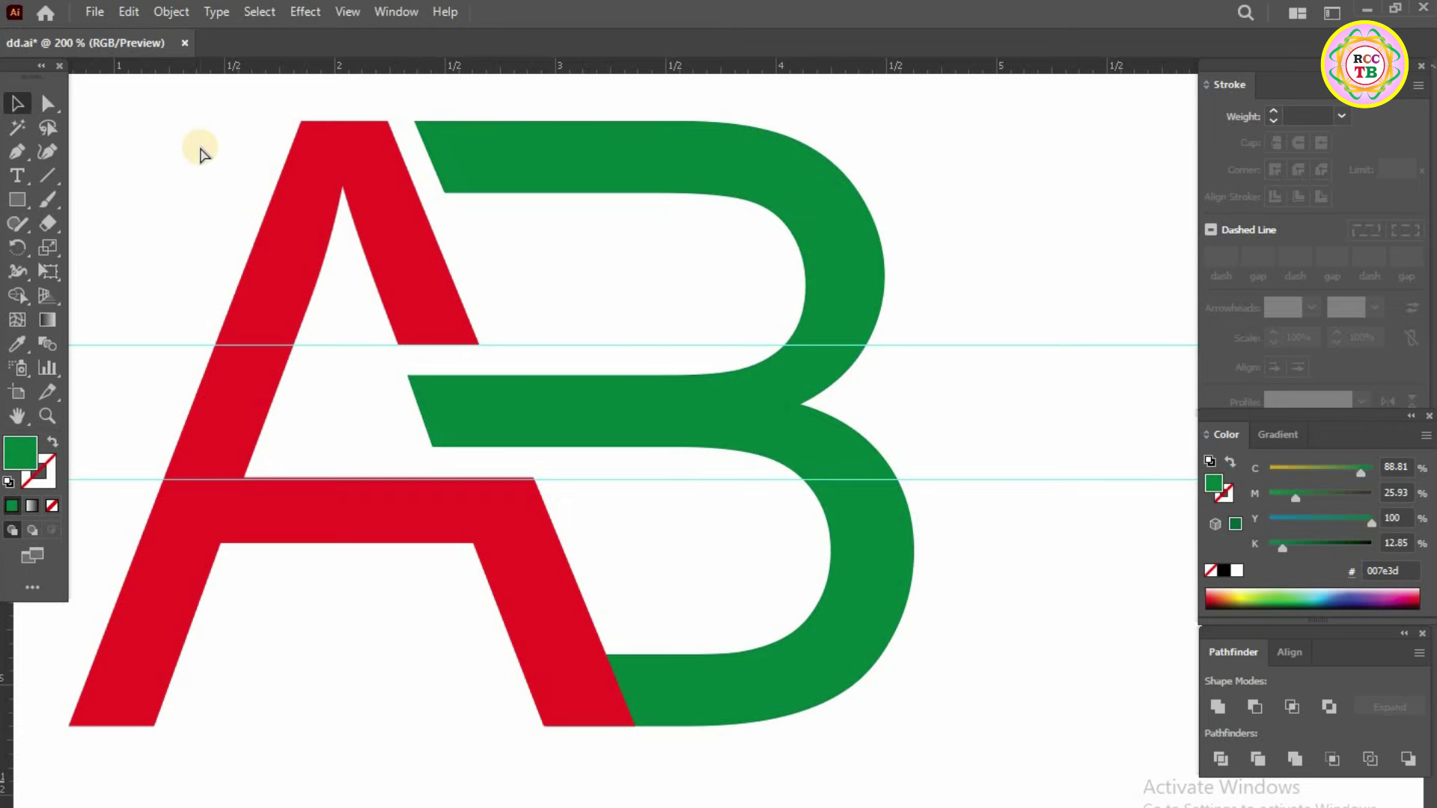
# Zoom out and move the purple AB copy up directly beneath the red-and-green logo
pyautogui.hotkey('ctrl', '1')
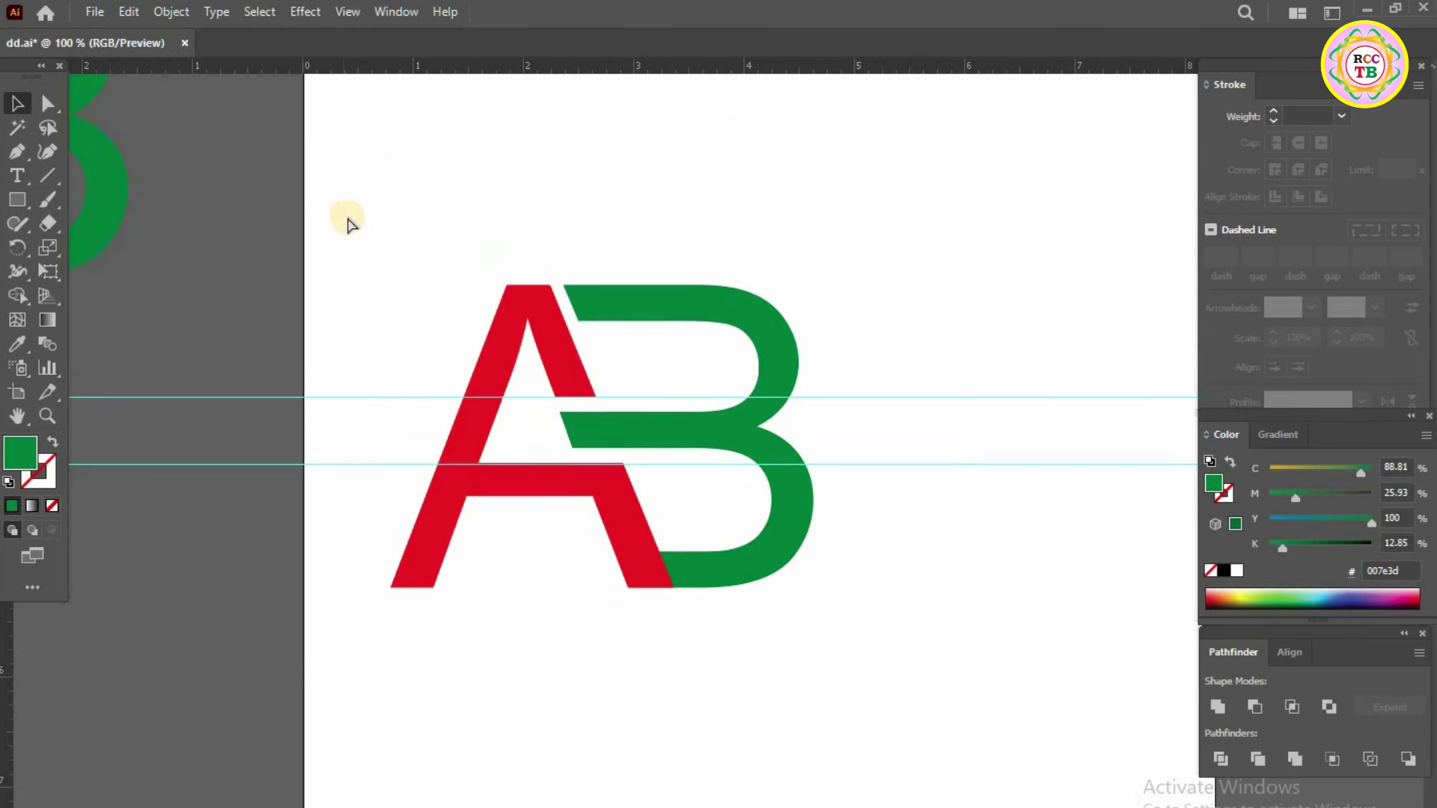
pyautogui.moveTo(380, 217); pyautogui.dragTo(914, 635)
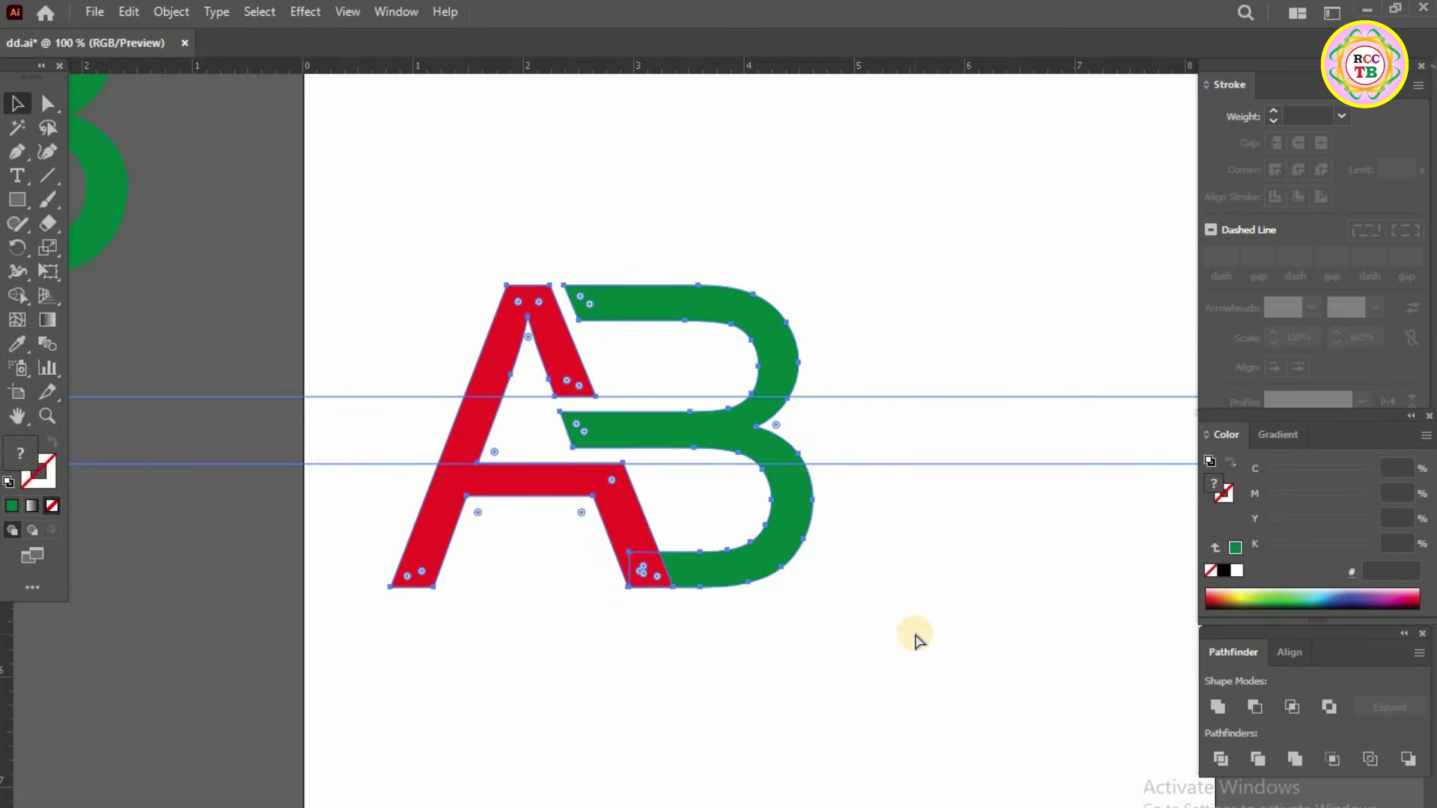
pyautogui.hotkey('ctrl', '-')
pyautogui.moveTo(847, 565); pyautogui.dragTo(730, 464)
pyautogui.click(729, 429)
pyautogui.click(630, 642)
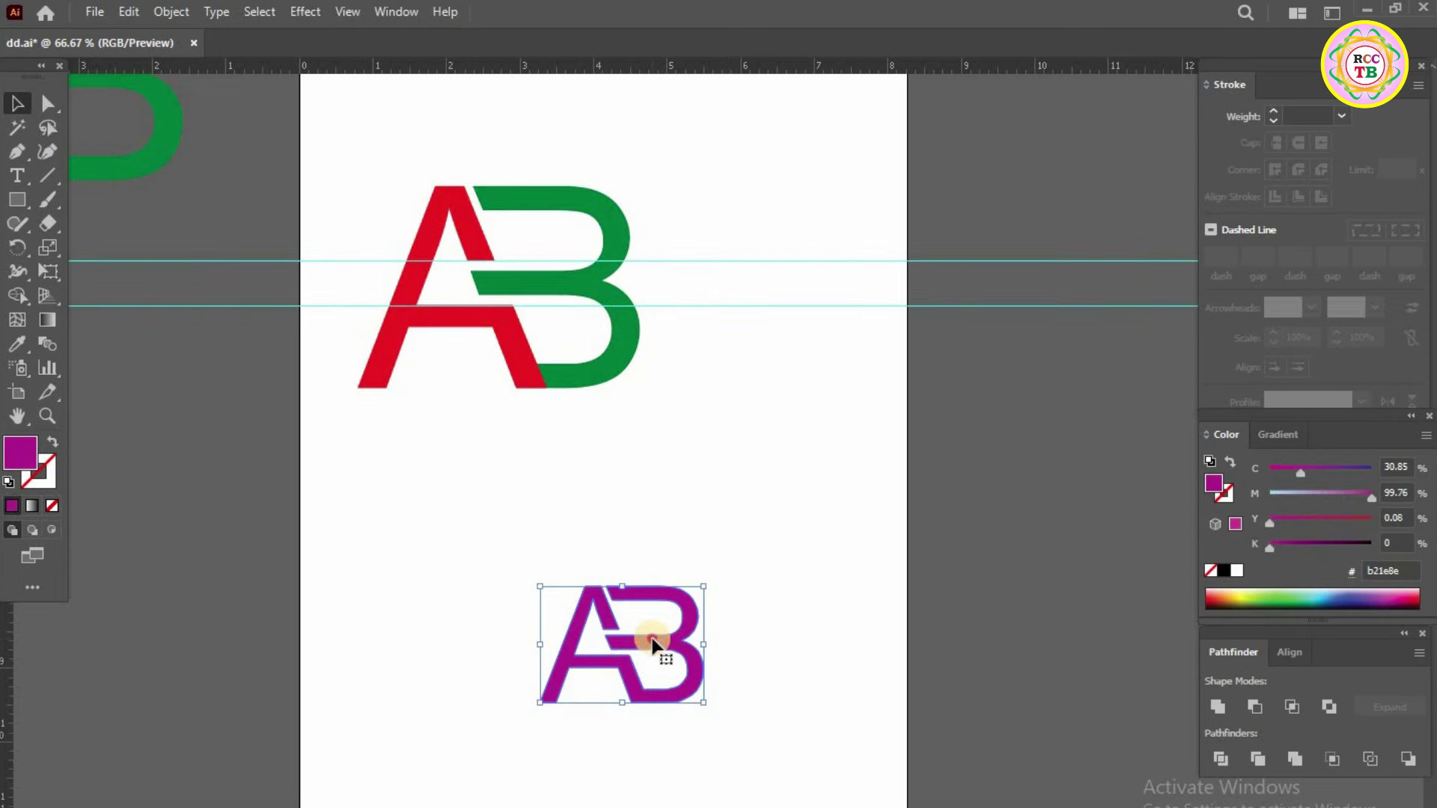
pyautogui.moveTo(653, 642); pyautogui.dragTo(502, 507)
pyautogui.click(788, 473)
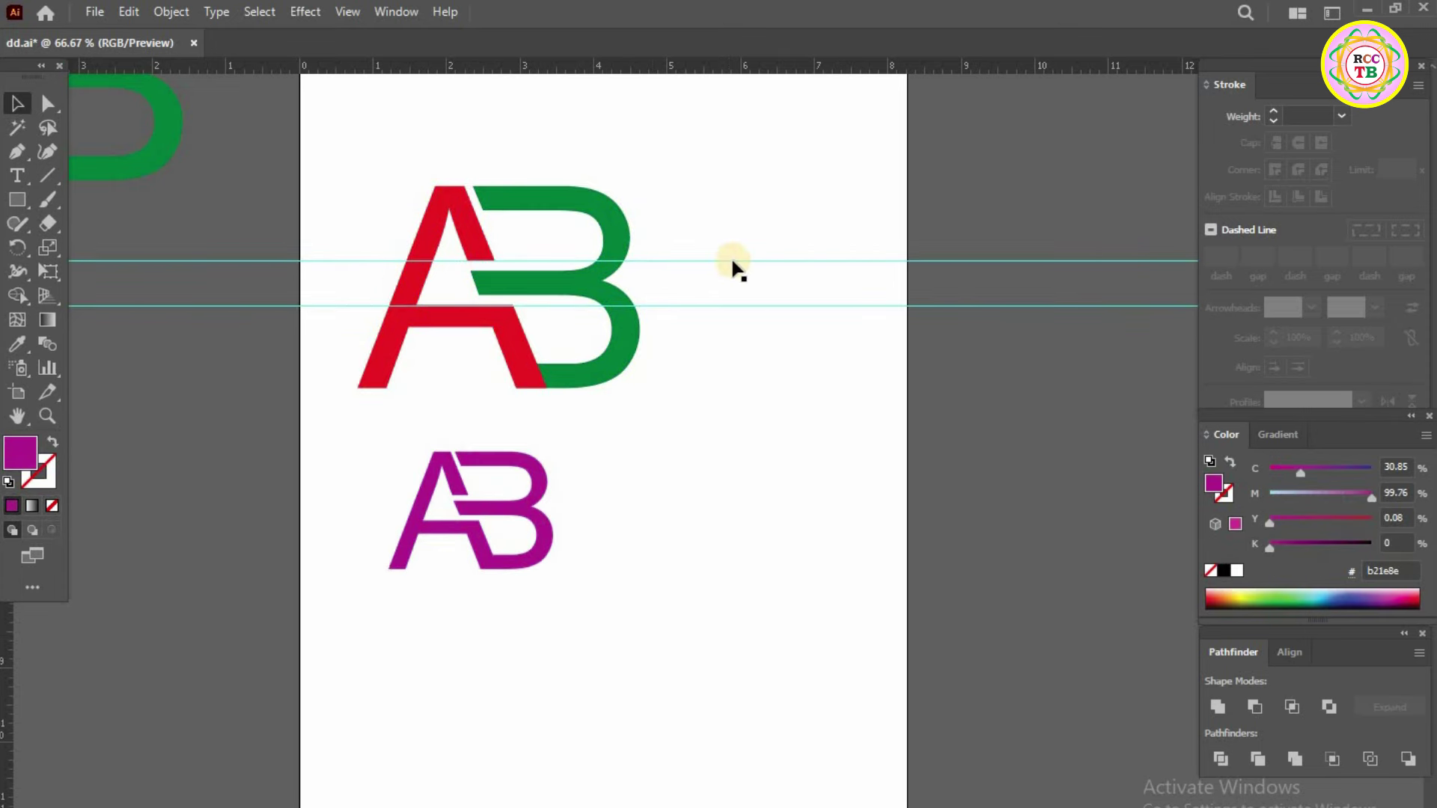
# Select and delete the two horizontal guides
pyautogui.moveTo(731, 218); pyautogui.dragTo(813, 406)
pyautogui.click(811, 370)
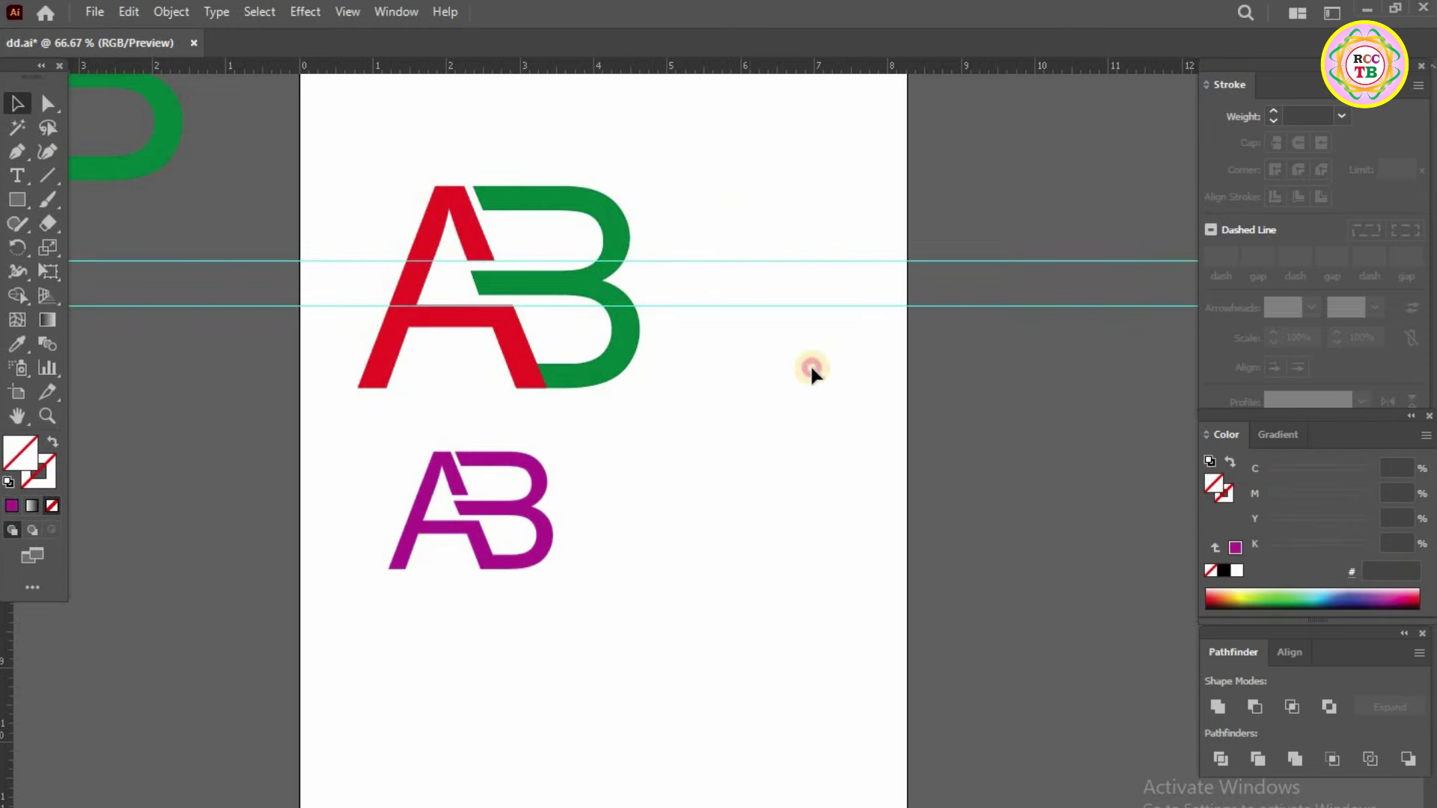
pyautogui.moveTo(751, 196); pyautogui.dragTo(824, 358)
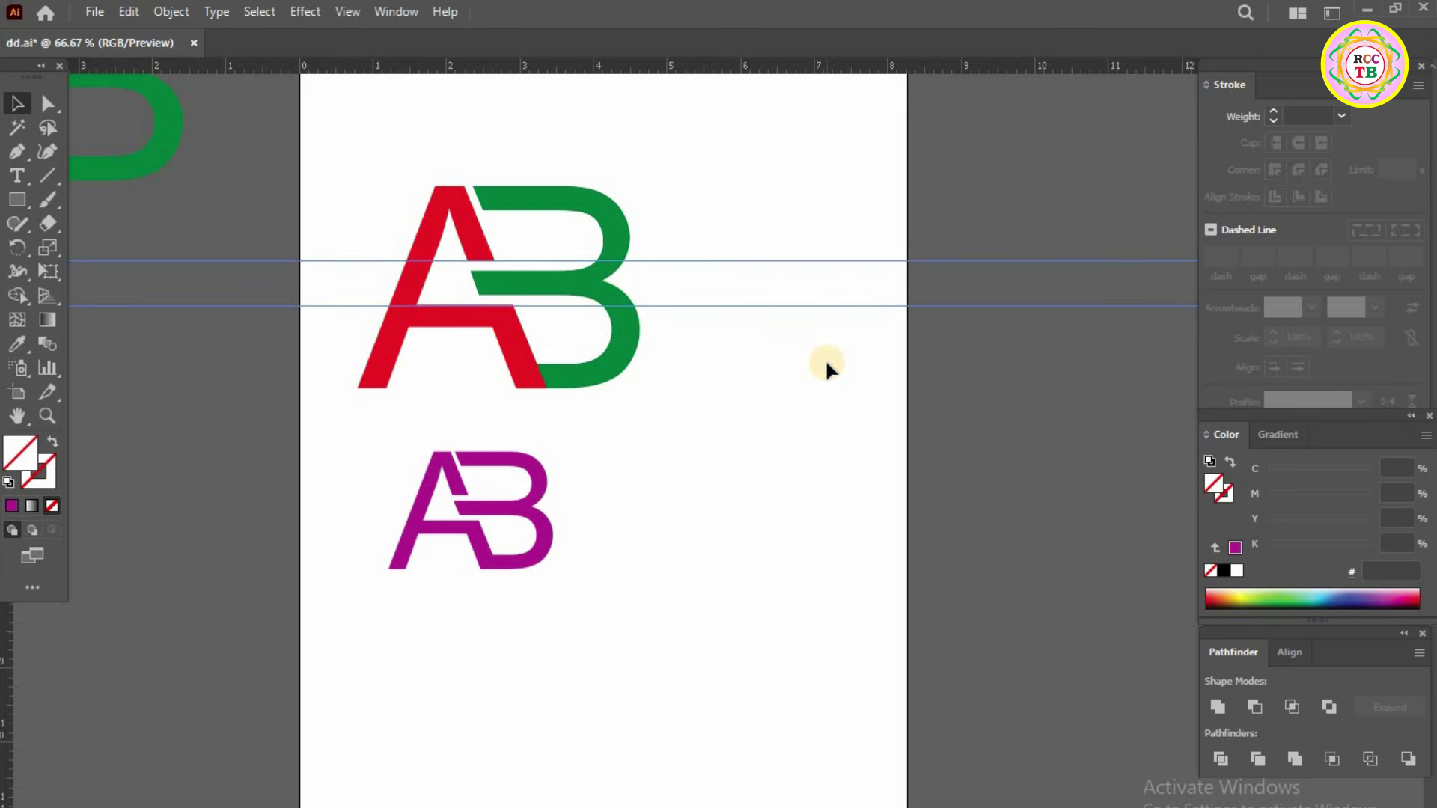
pyautogui.press('Delete')
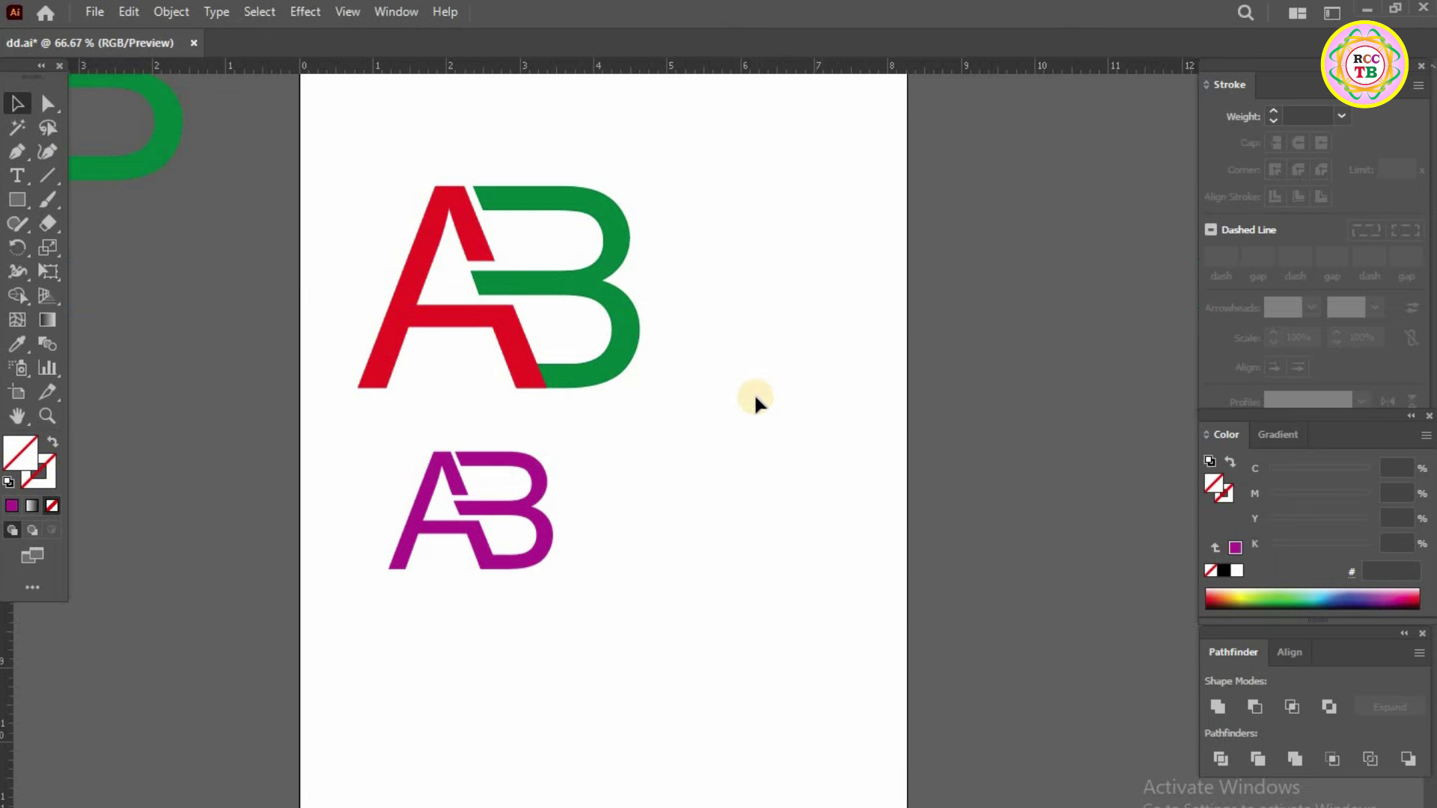
pyautogui.moveTo(688, 388); pyautogui.dragTo(378, 218)
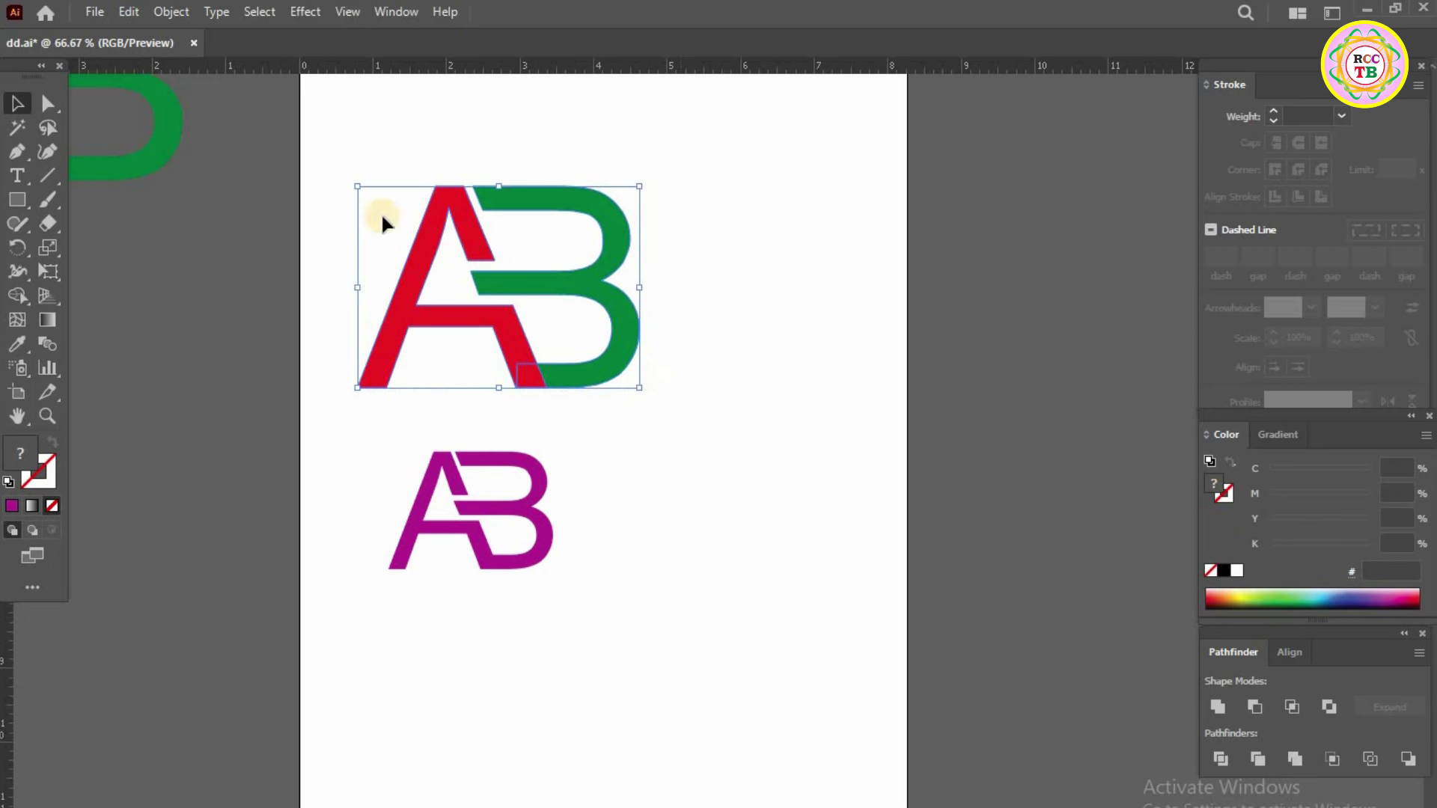
pyautogui.moveTo(353, 427); pyautogui.dragTo(666, 633)
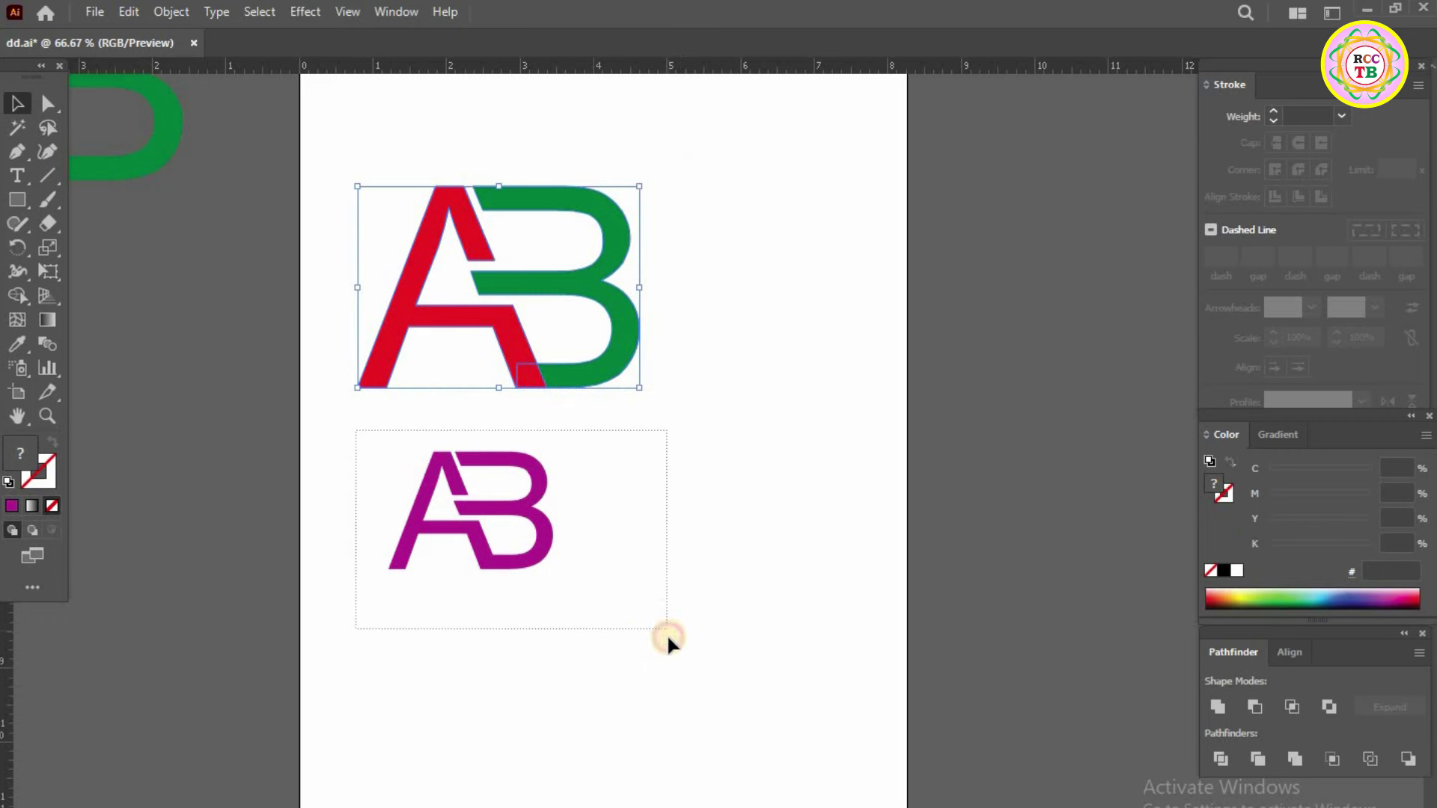
pyautogui.click(622, 636)
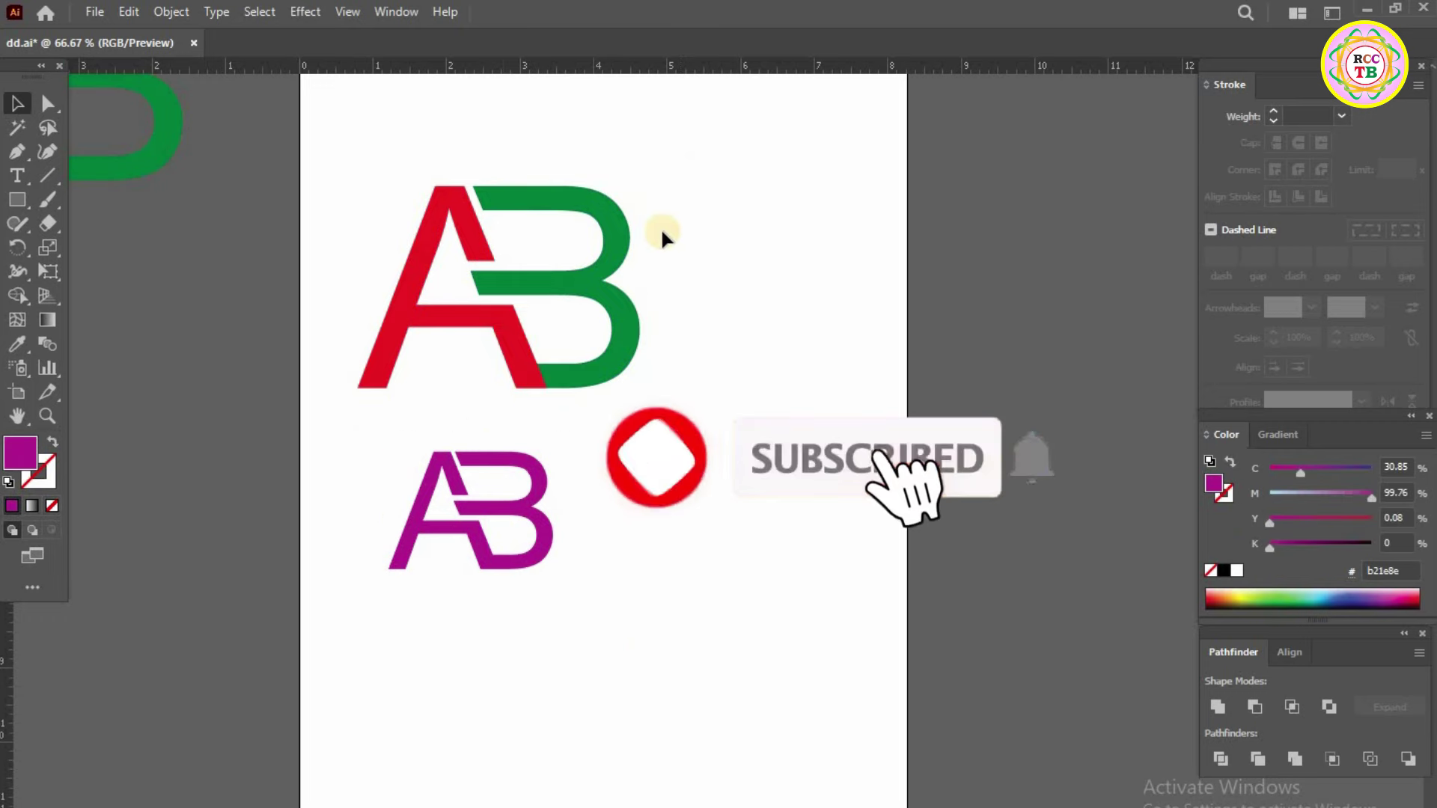